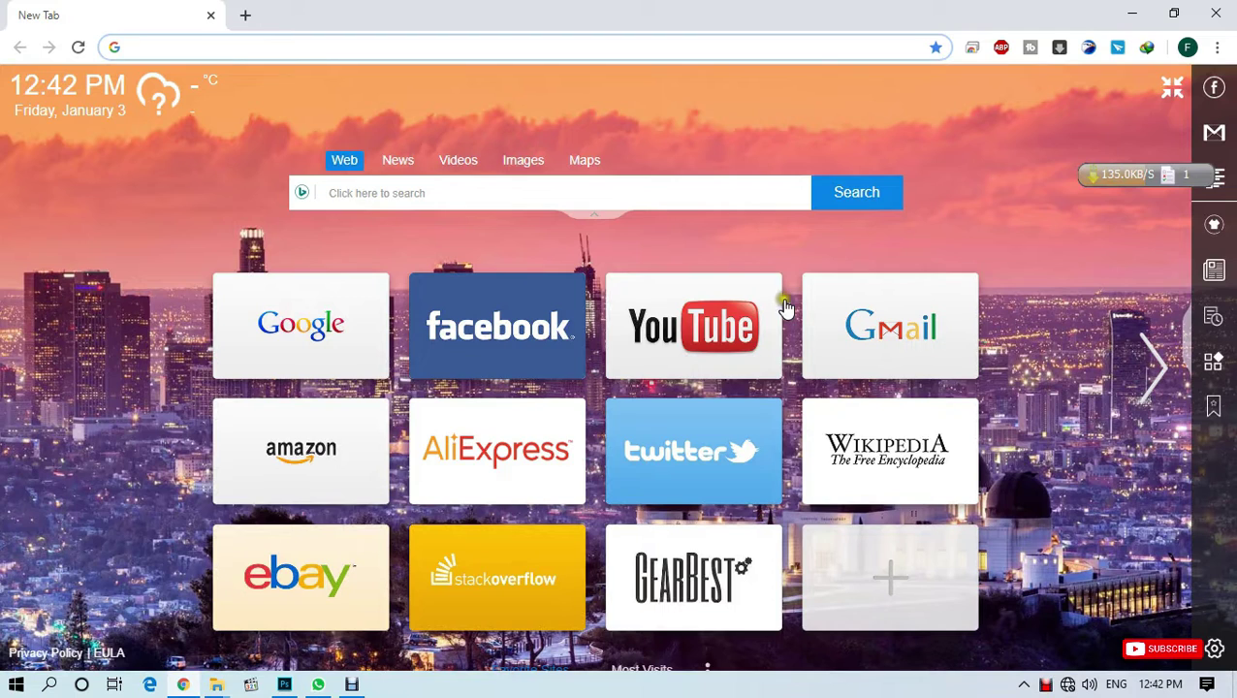
- Open YouTube, start the "Hamayoun Angar LAILA official video" from the recommendations and pause its playback
click(701, 323)
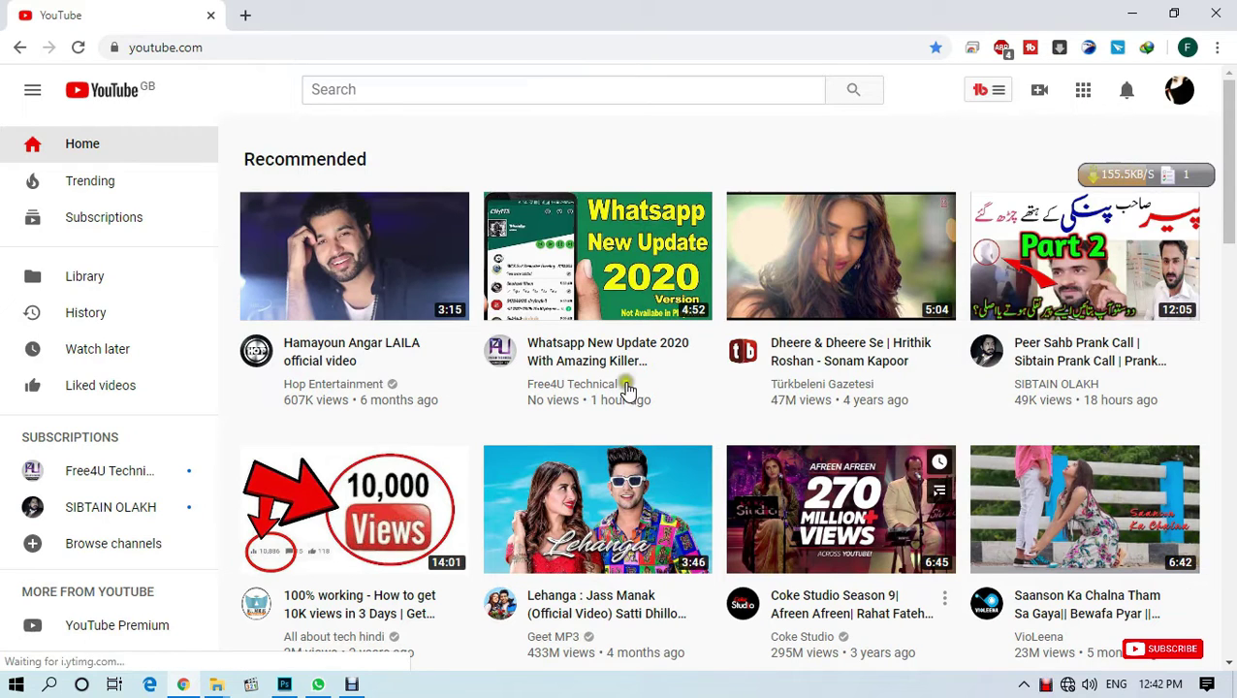
click(401, 302)
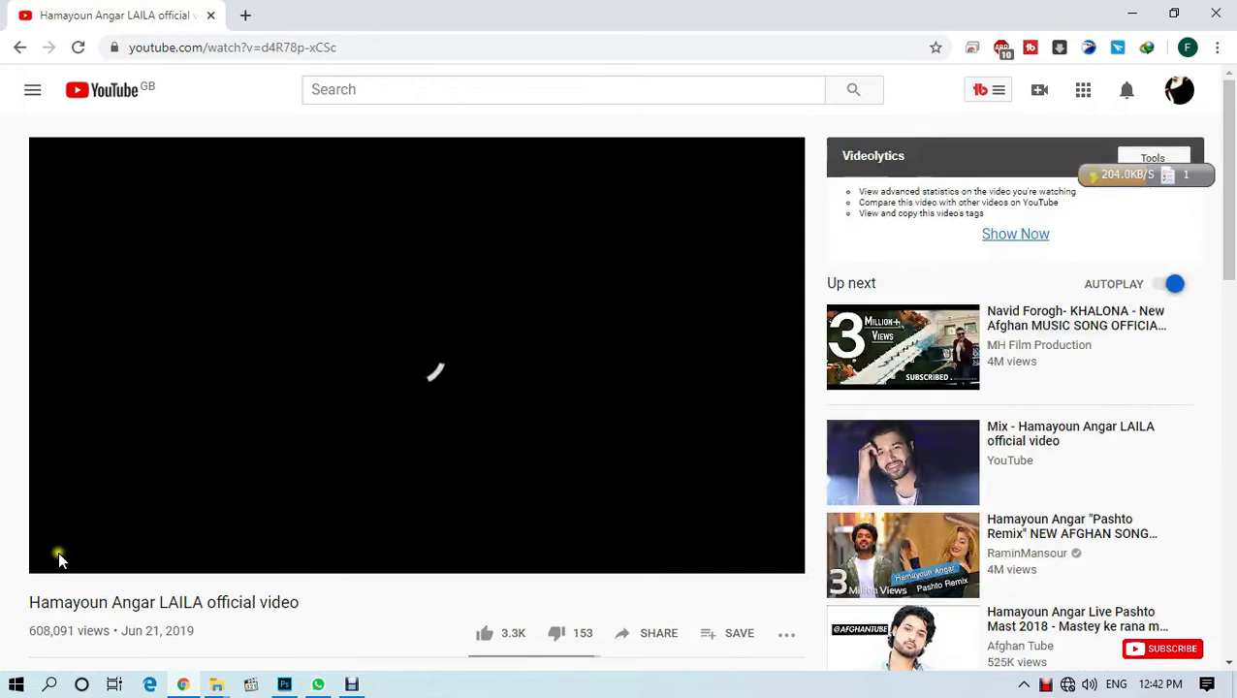
click(60, 555)
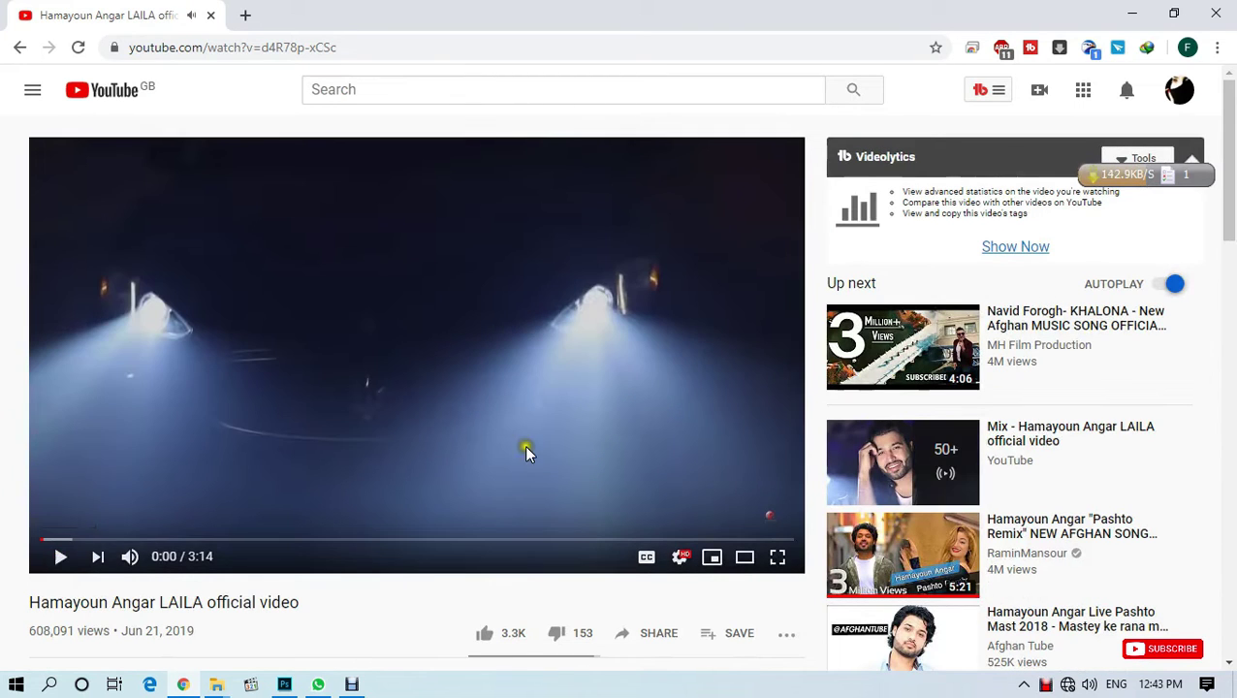
- Check the channel's current license level in the TubeBuddy menu, then close the menu
click(1002, 93)
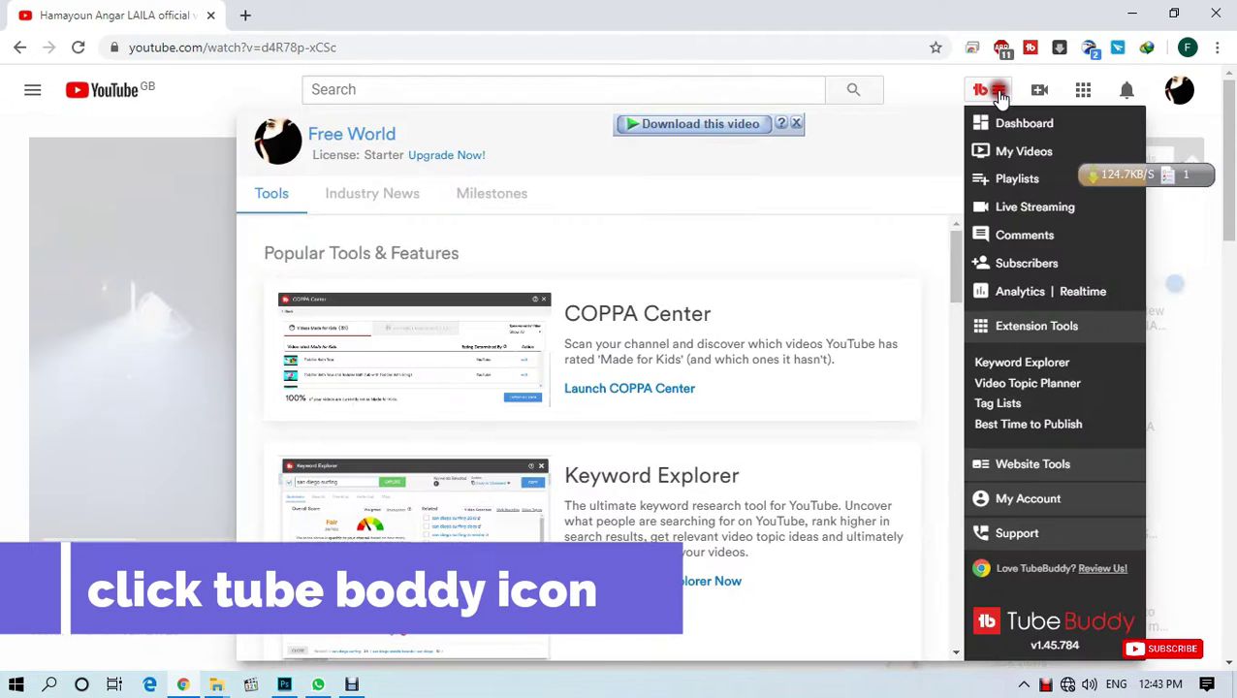
drag(526, 152, 511, 181)
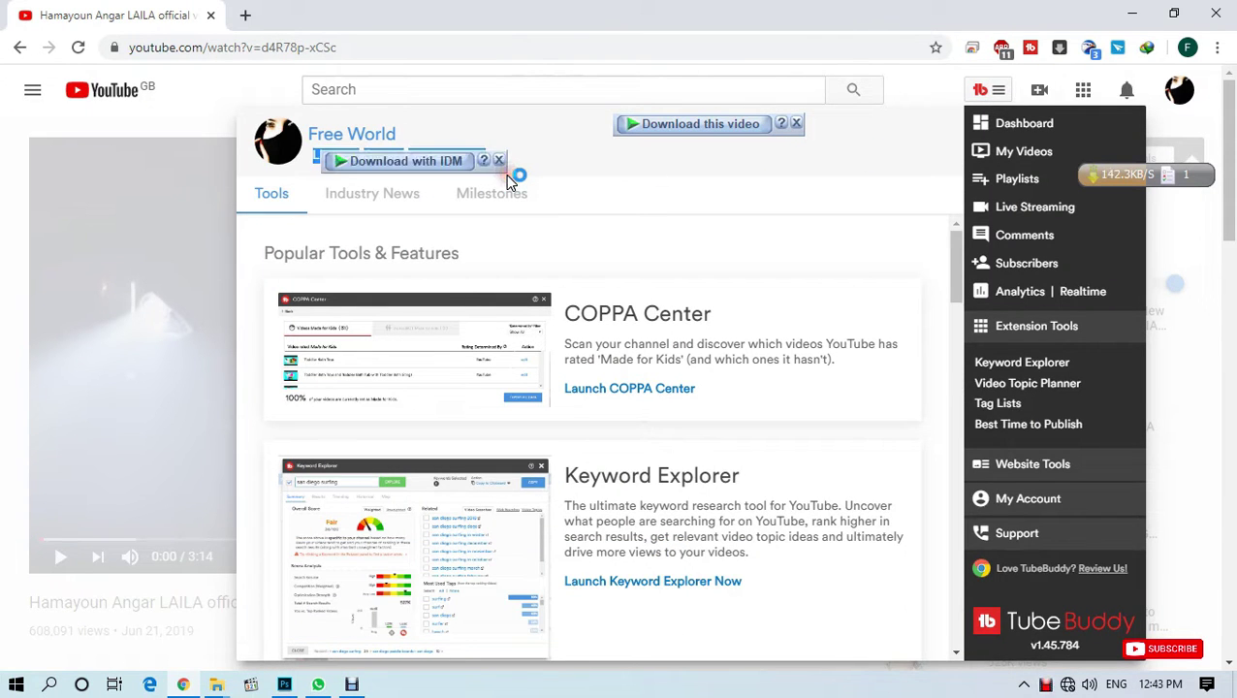
click(687, 169)
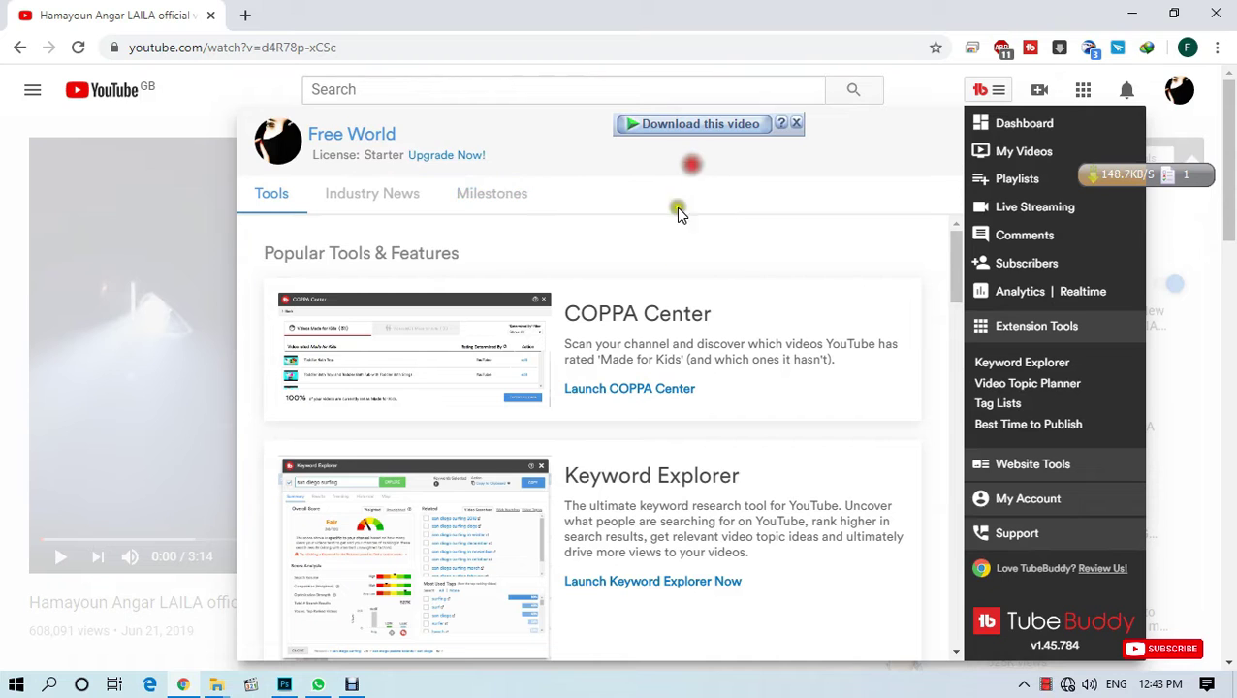
click(999, 92)
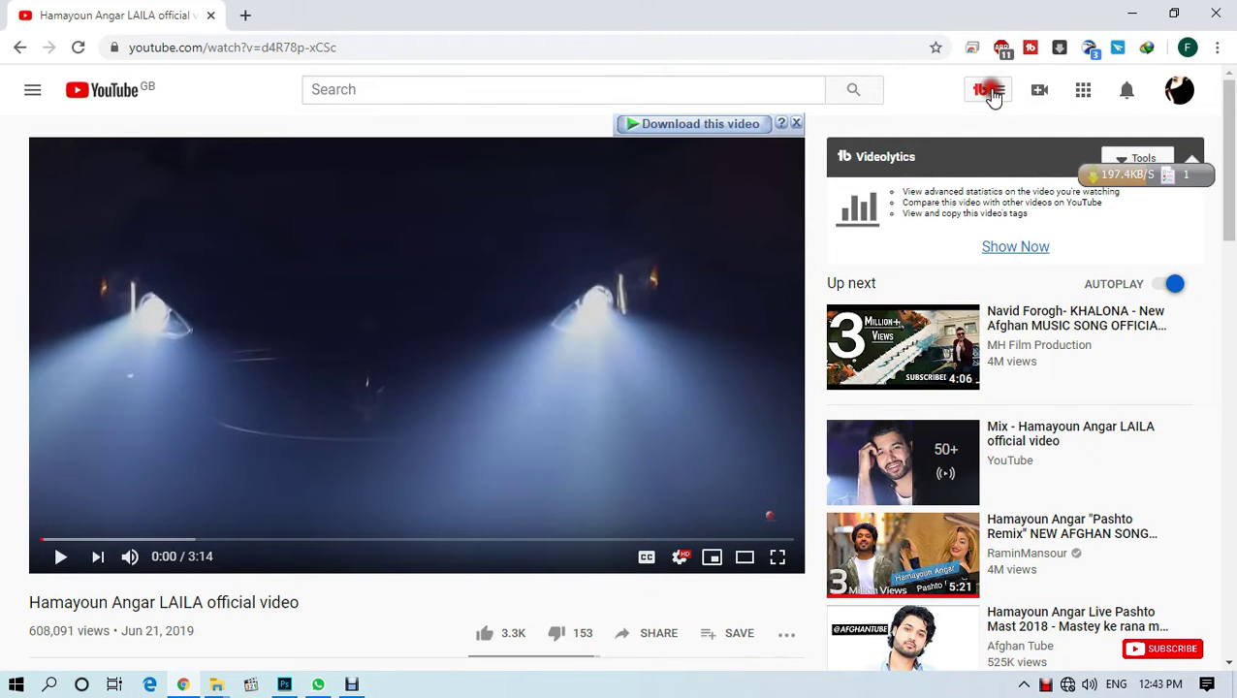
- Open the channel's Health Report from TubeBuddy's website tools
click(994, 94)
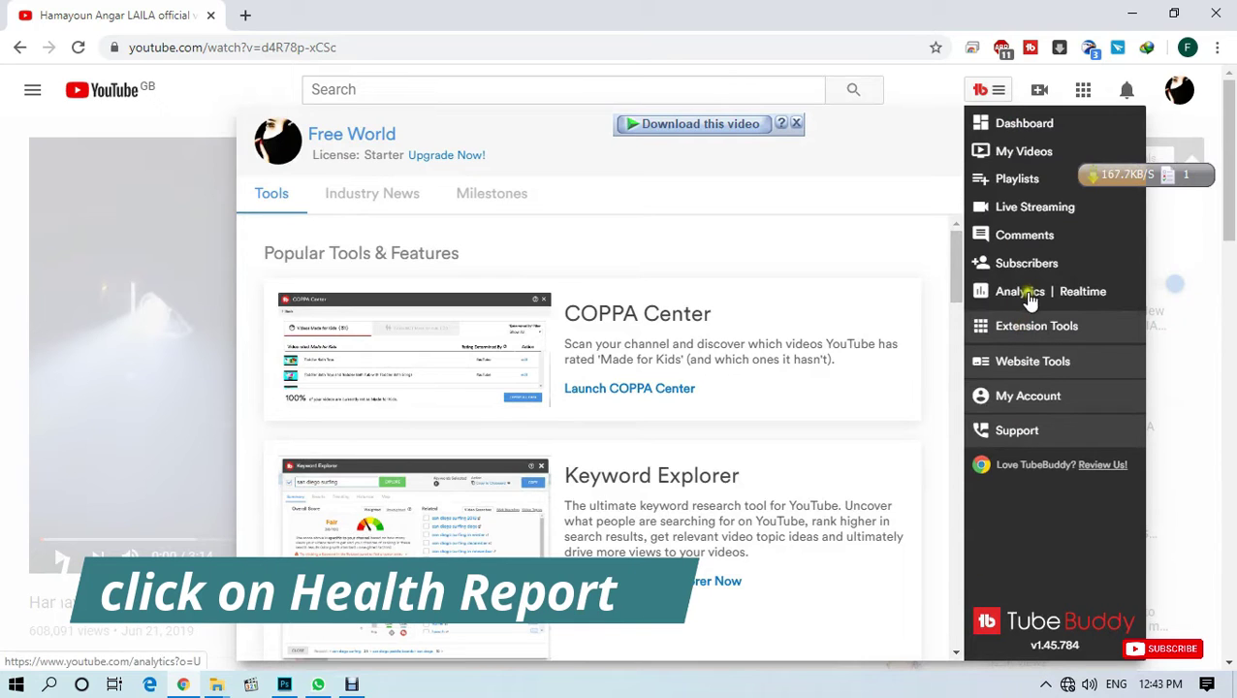
mouse_move(1033, 367)
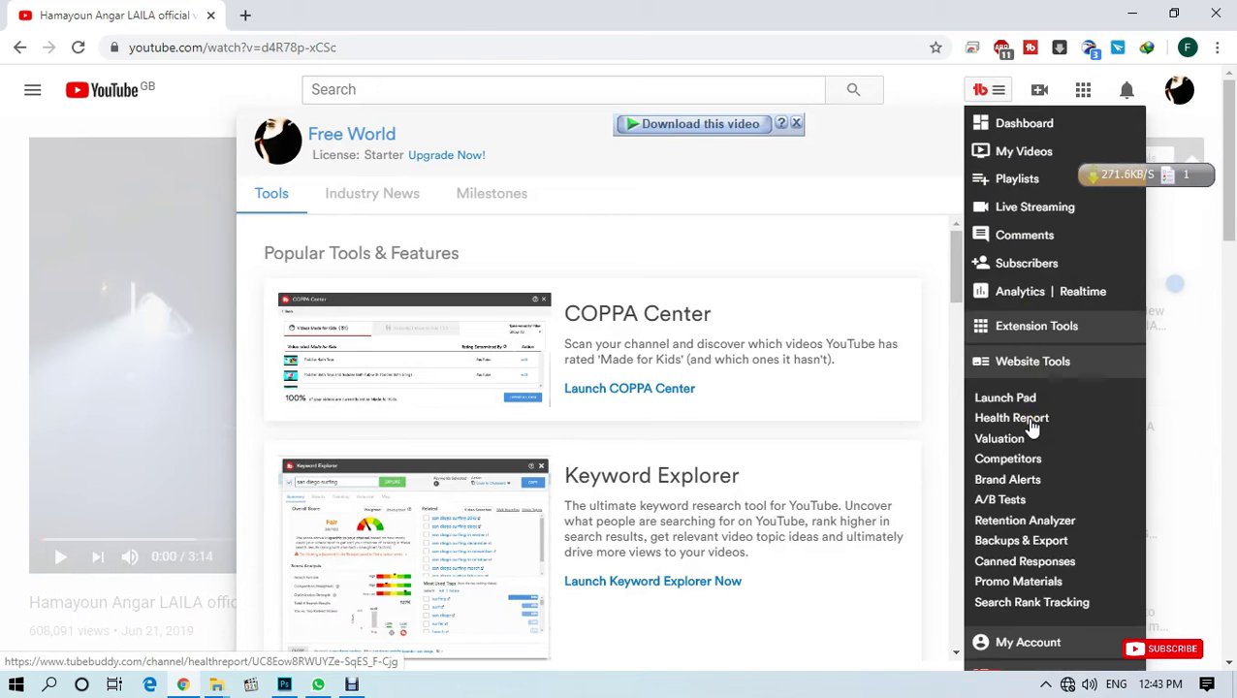
click(1032, 424)
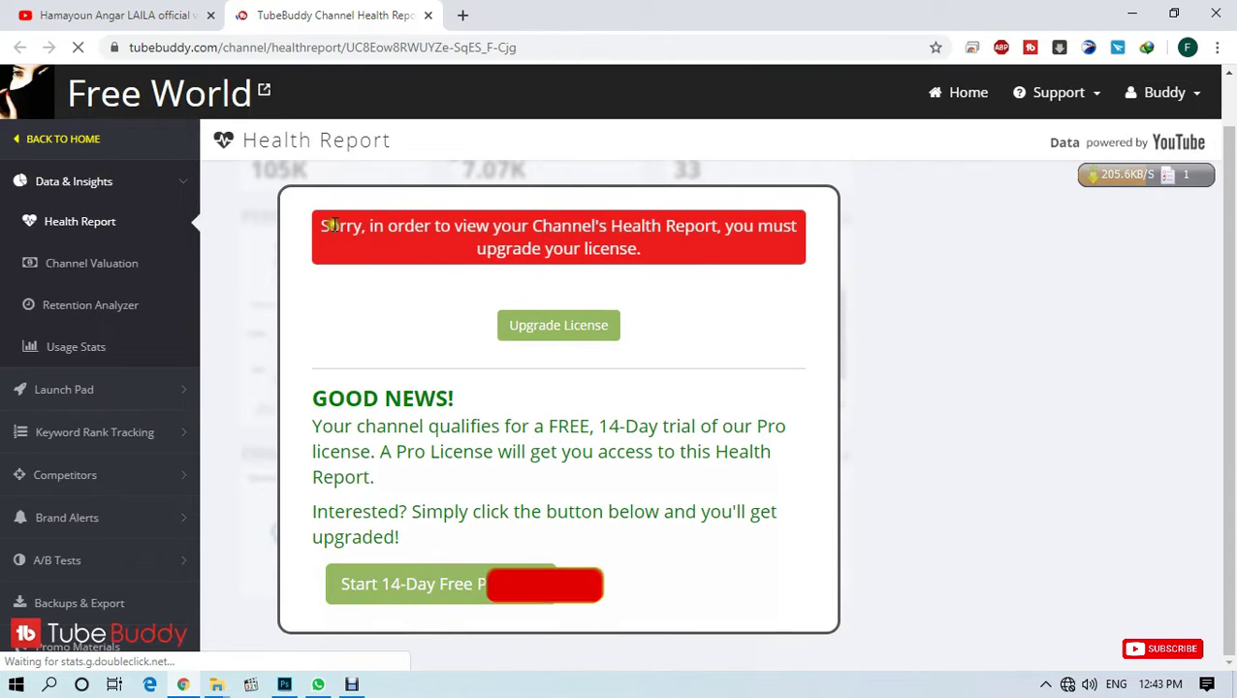
- Read the license upgrade notice on the Health Report page and start the 14-day free Pro trial
drag(321, 227, 667, 276)
drag(495, 302, 778, 417)
click(779, 417)
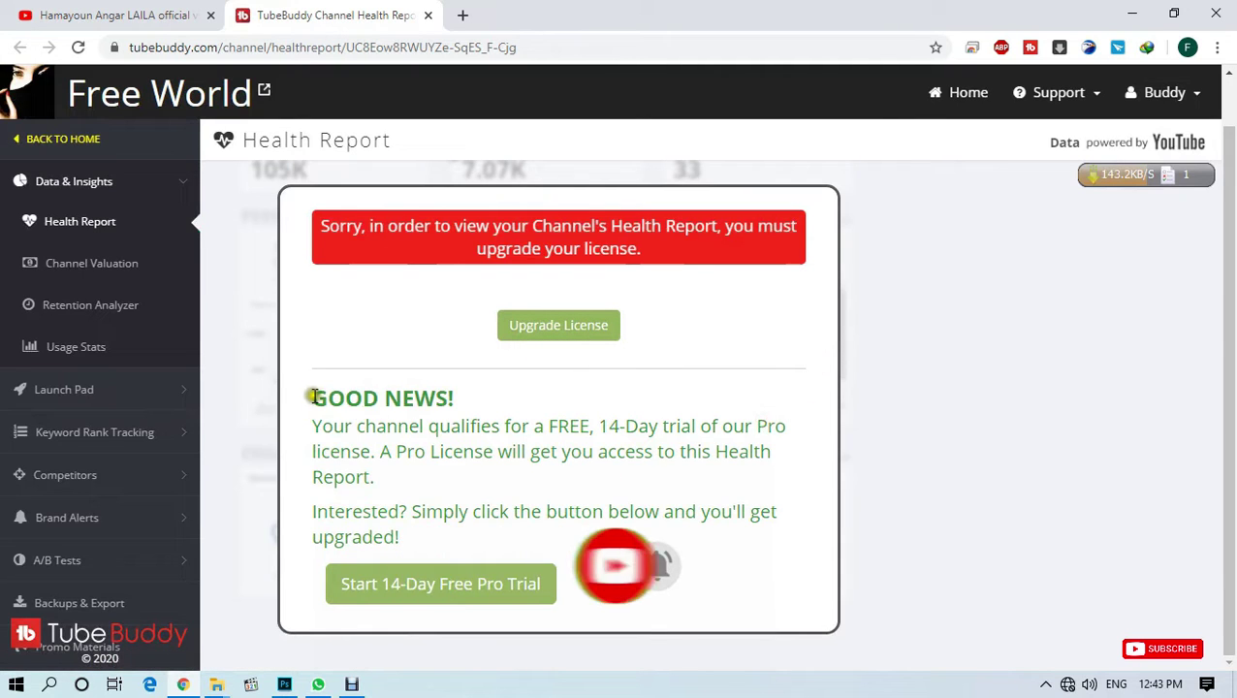
drag(312, 395, 414, 533)
click(743, 492)
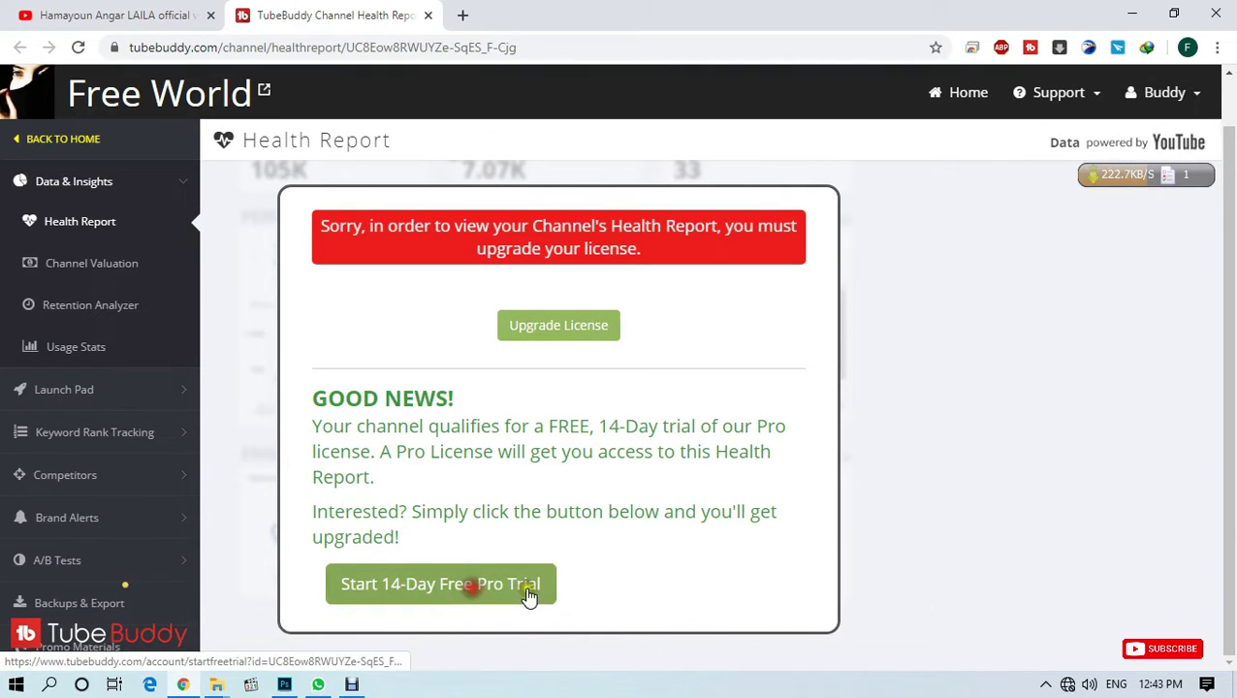
click(395, 584)
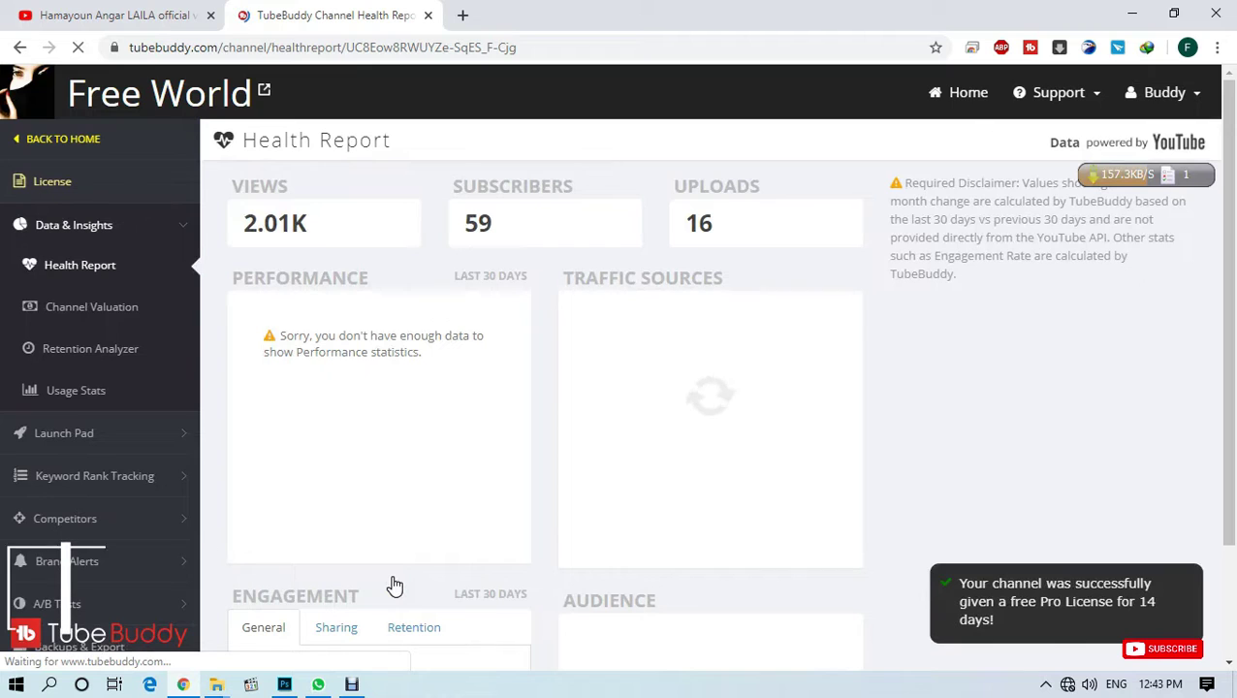
- Read the Pro license notification on the Health Report page and dismiss it
drag(925, 544, 957, 599)
click(1089, 636)
click(1188, 582)
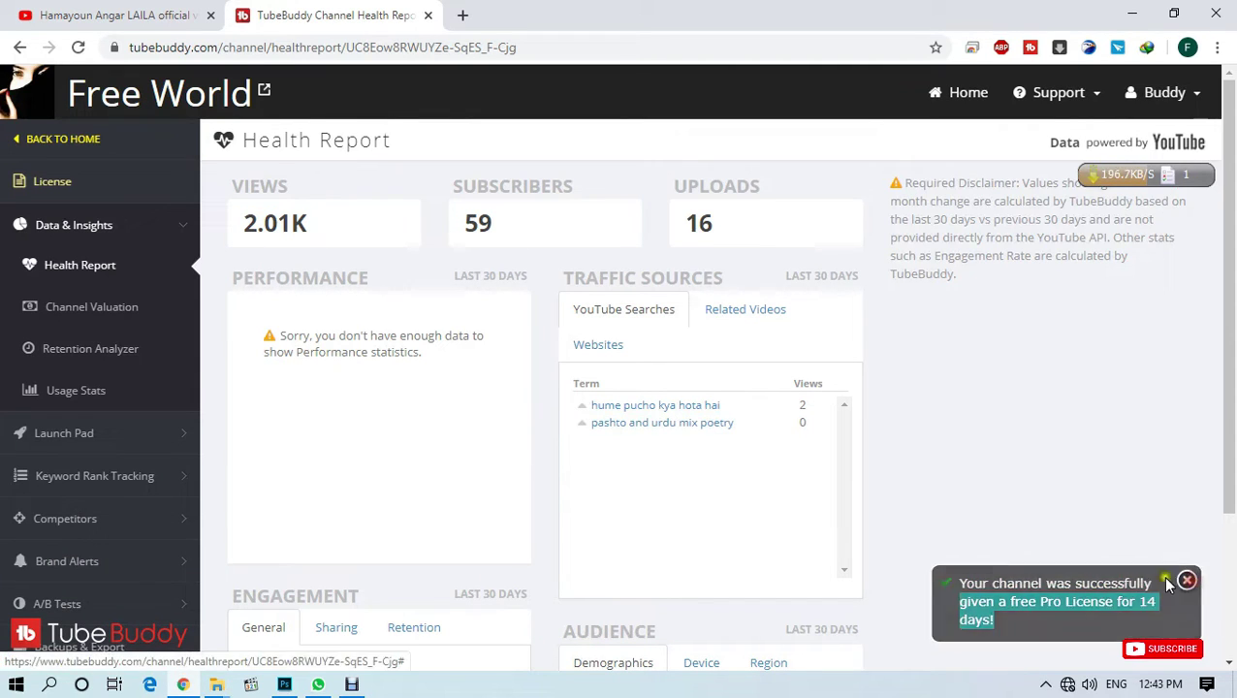
- Return to the YouTube video page and recheck the license level in the TubeBuddy menu
click(156, 17)
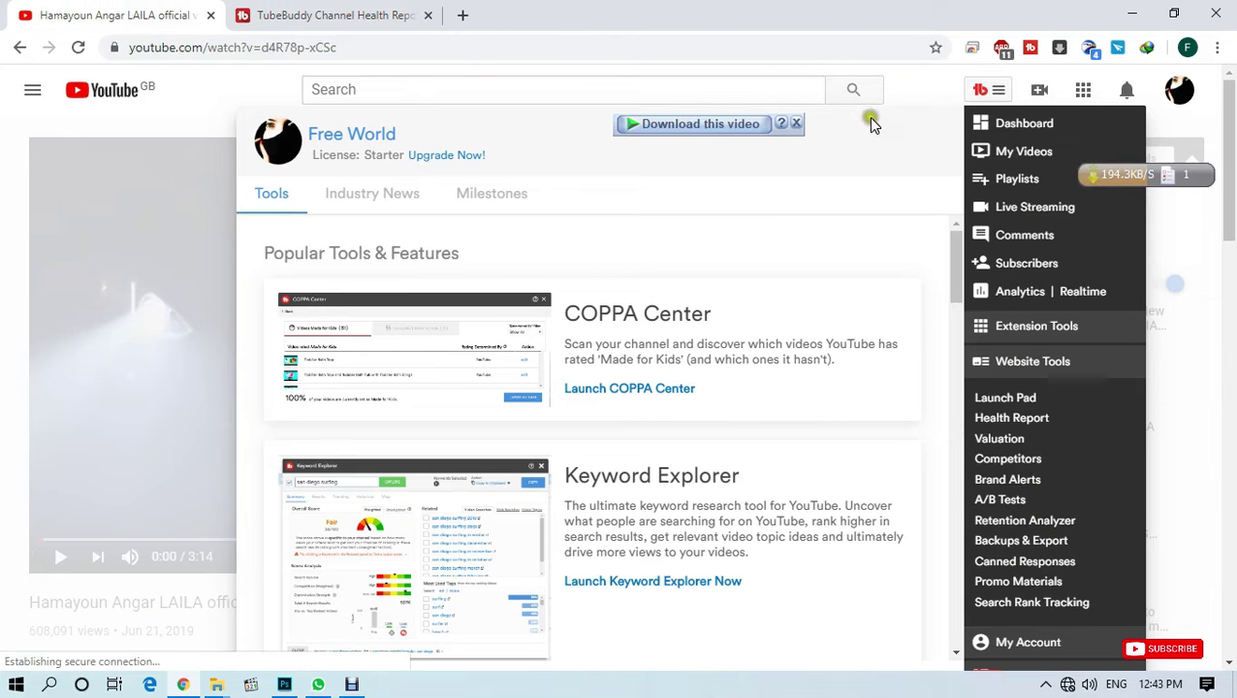
click(1007, 92)
click(999, 93)
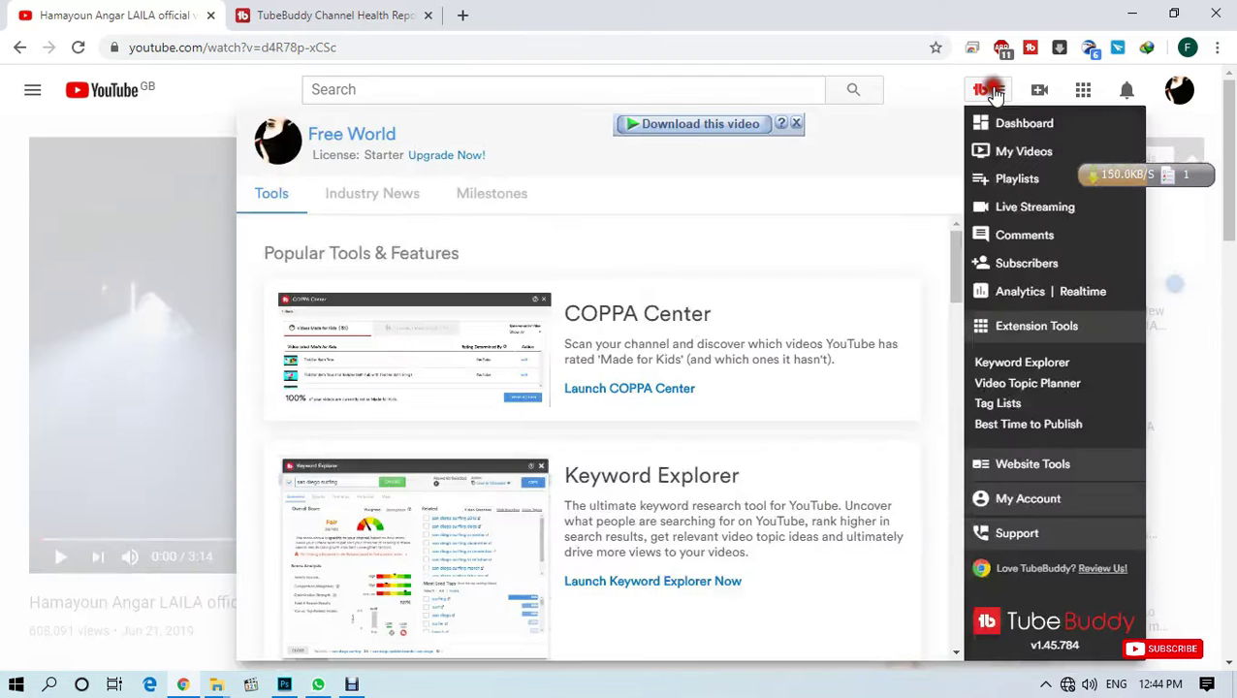
- Close the YouTube and TubeBuddy pages and relaunch Chrome
click(213, 15)
click(215, 17)
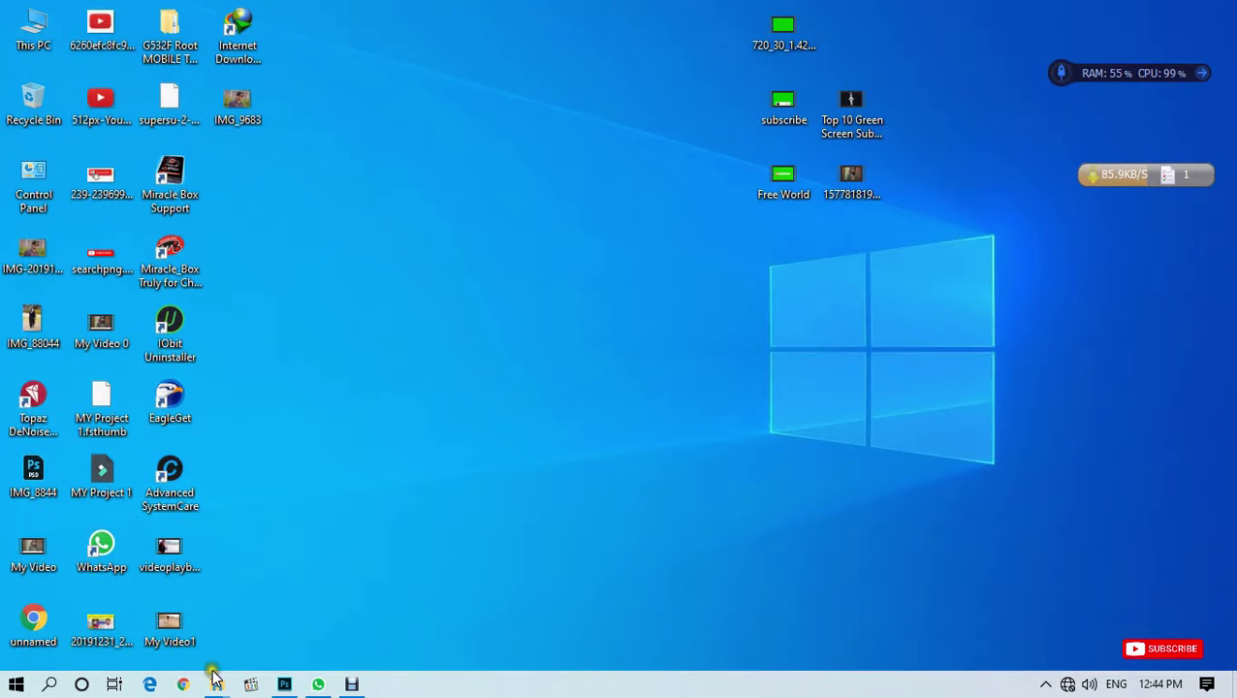
click(184, 685)
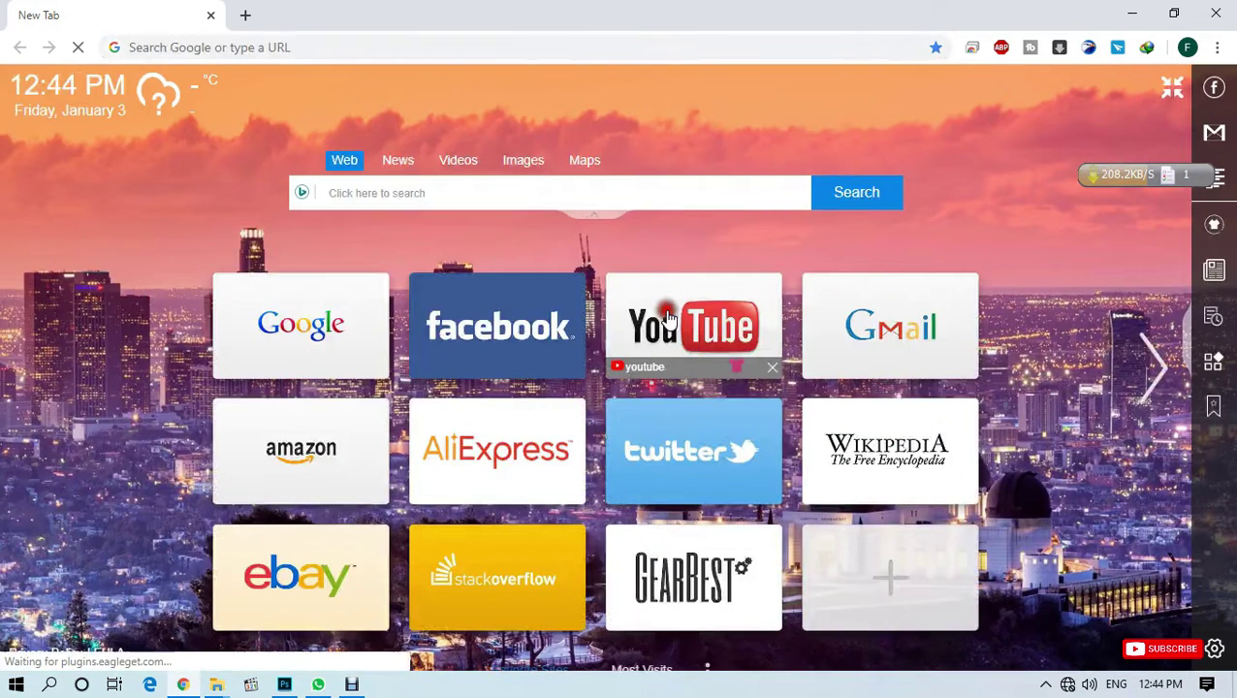
- Open YouTube, start the first recommended video, "Pashto new Songs 2019 HD Ya Qurban", and pause it
click(669, 319)
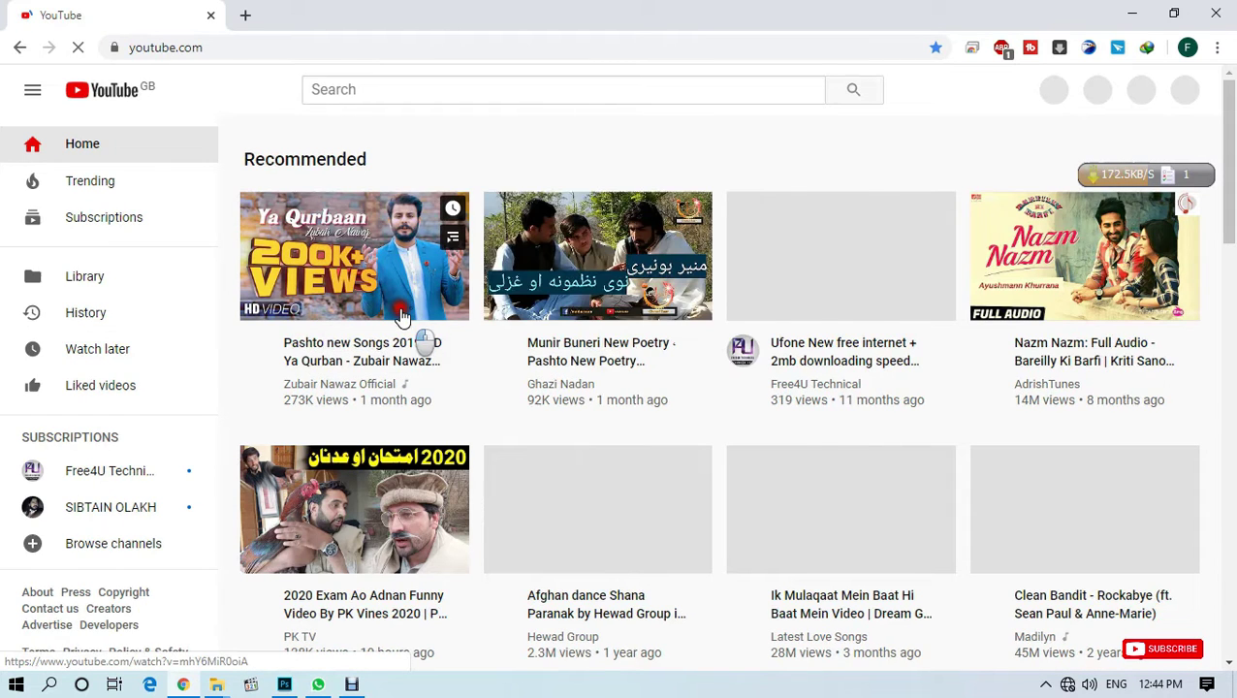
click(374, 347)
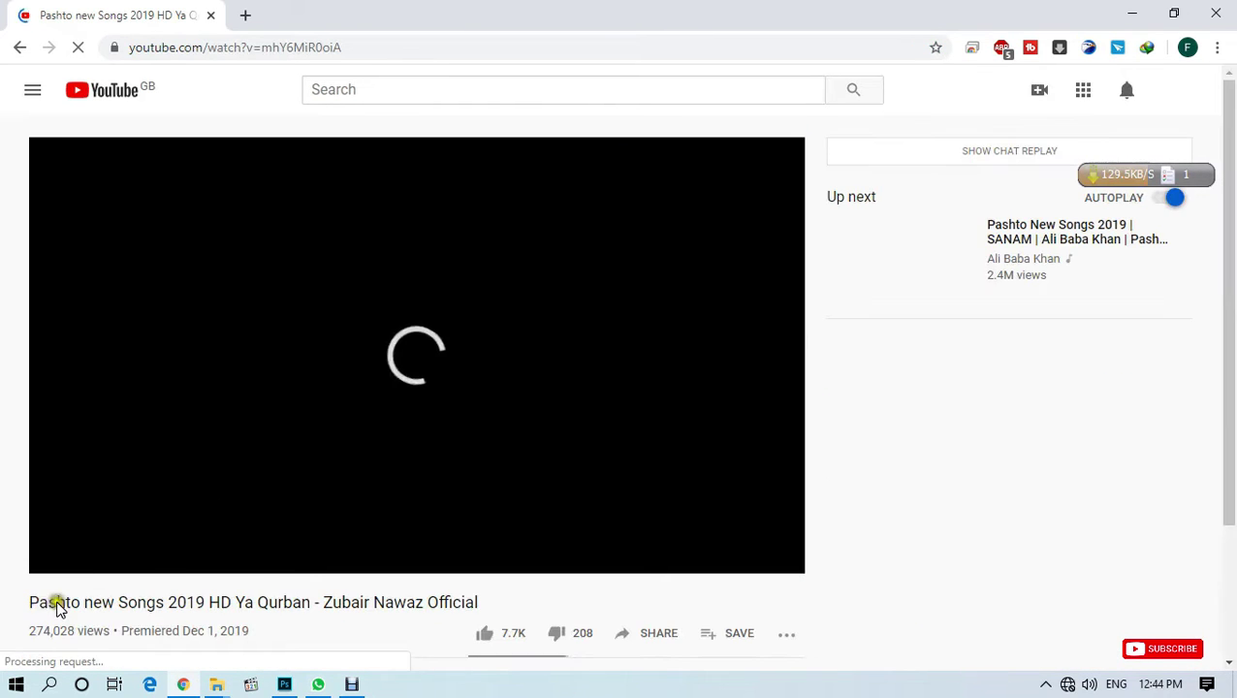
click(60, 557)
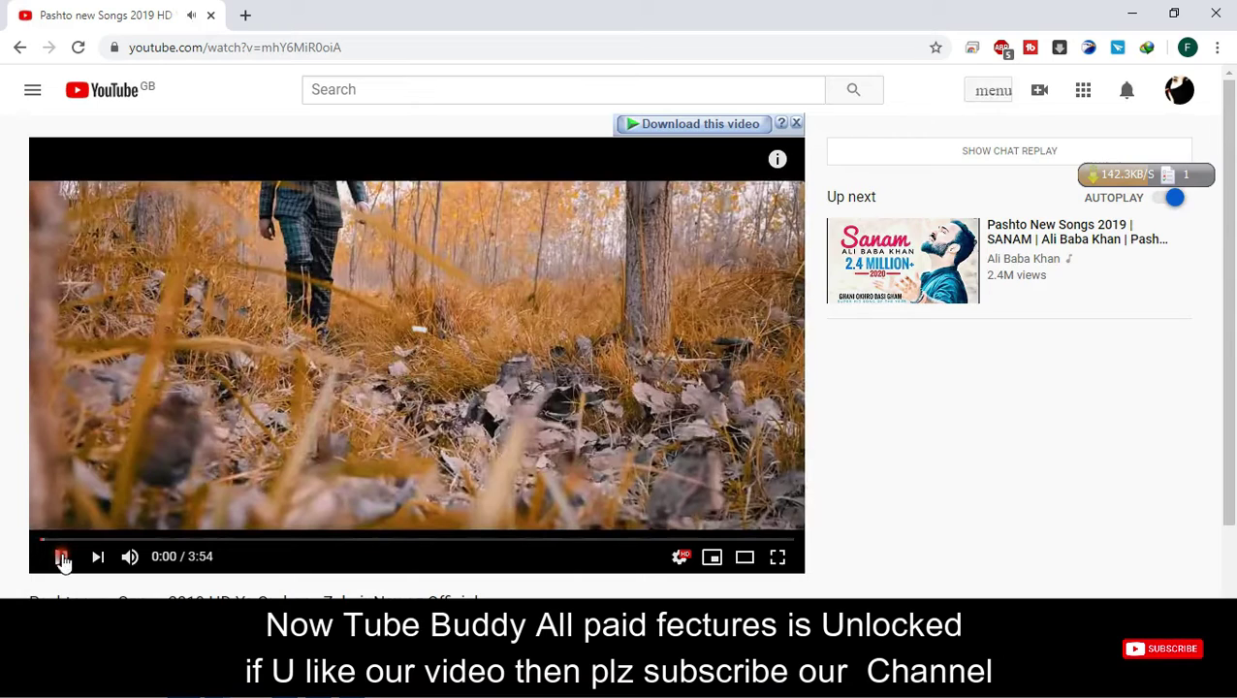
- Check the channel's license level in the TubeBuddy menu and look over its list of website tools
click(985, 90)
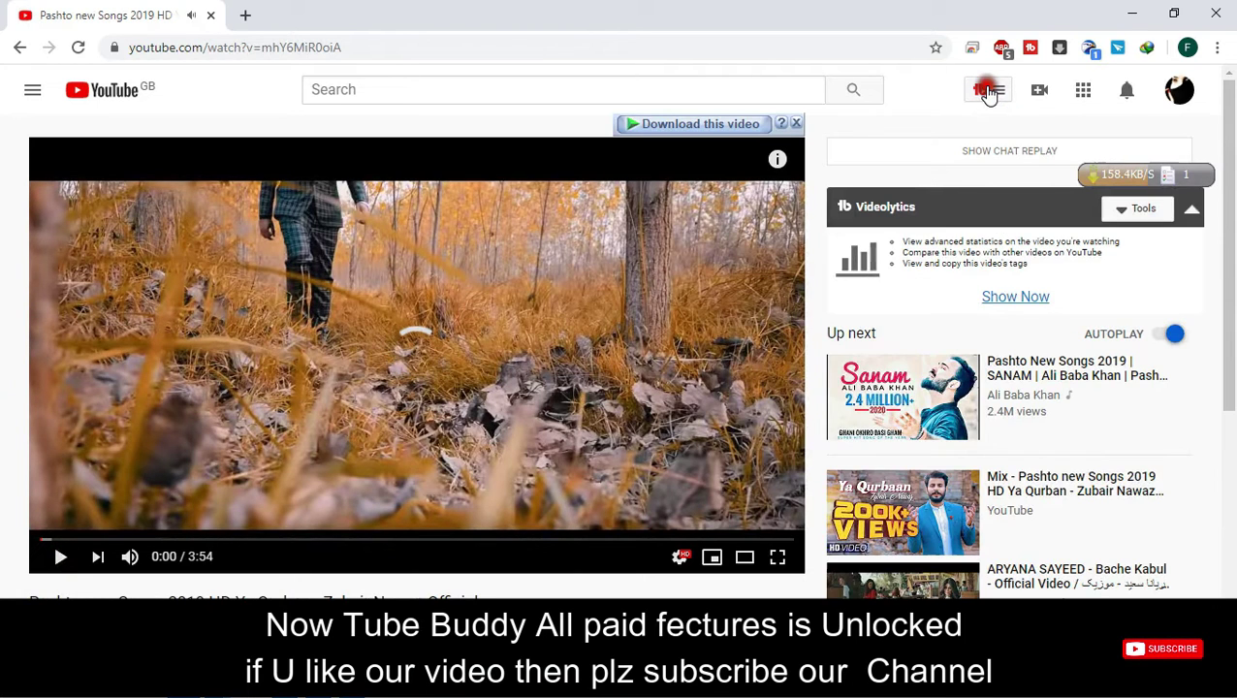
click(989, 92)
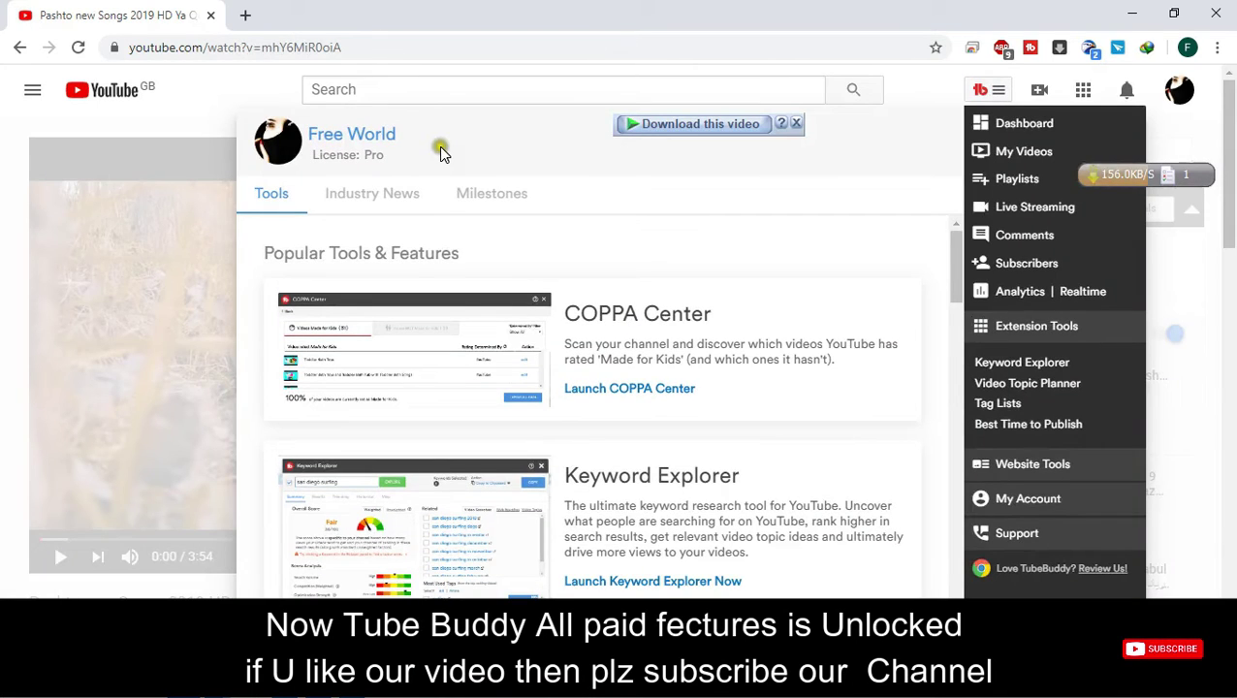
drag(401, 172, 306, 141)
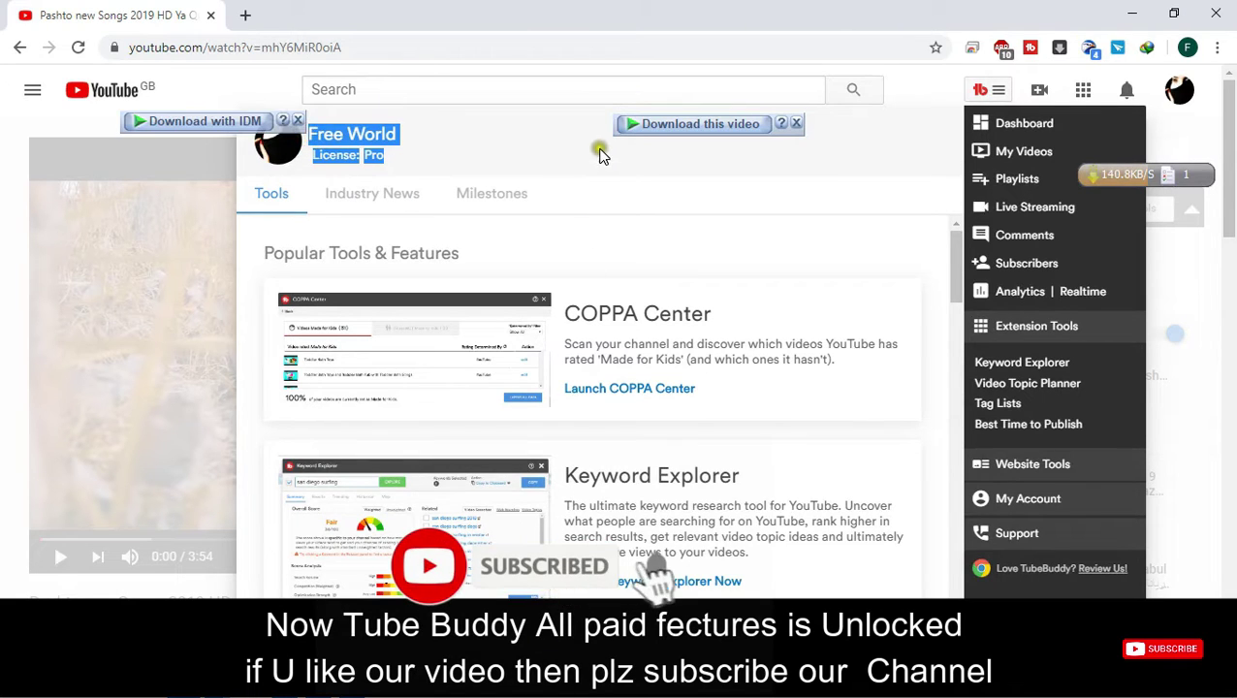
click(508, 167)
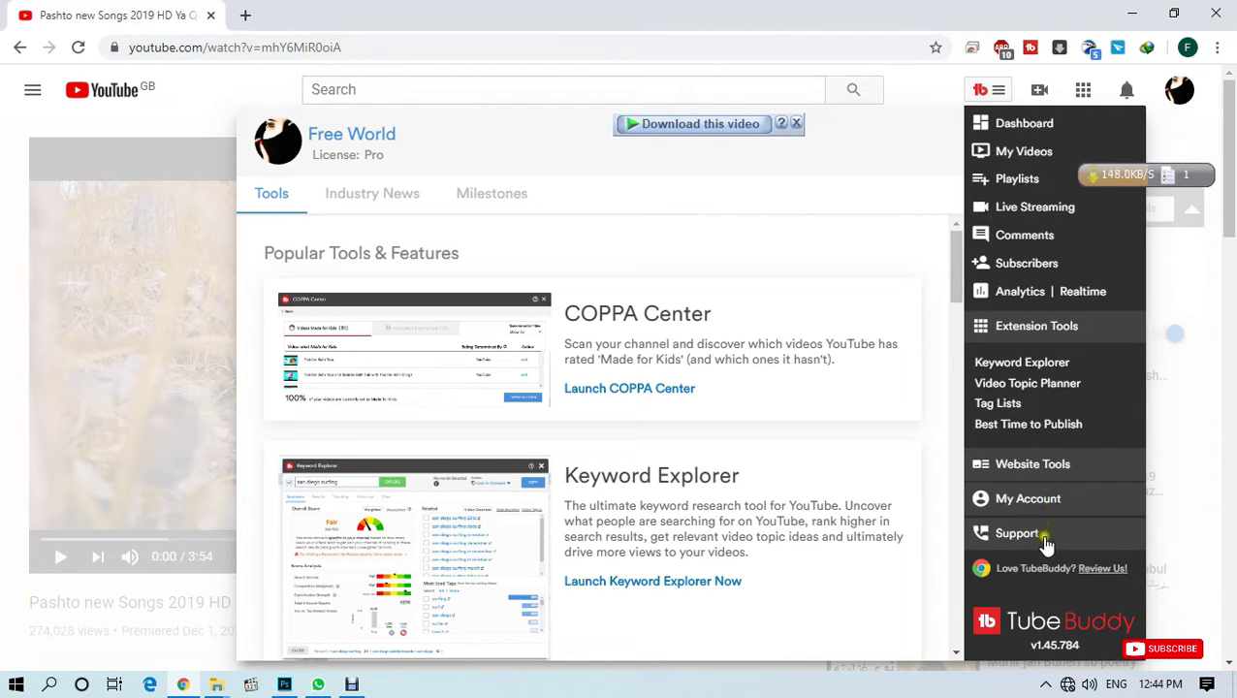
click(1058, 467)
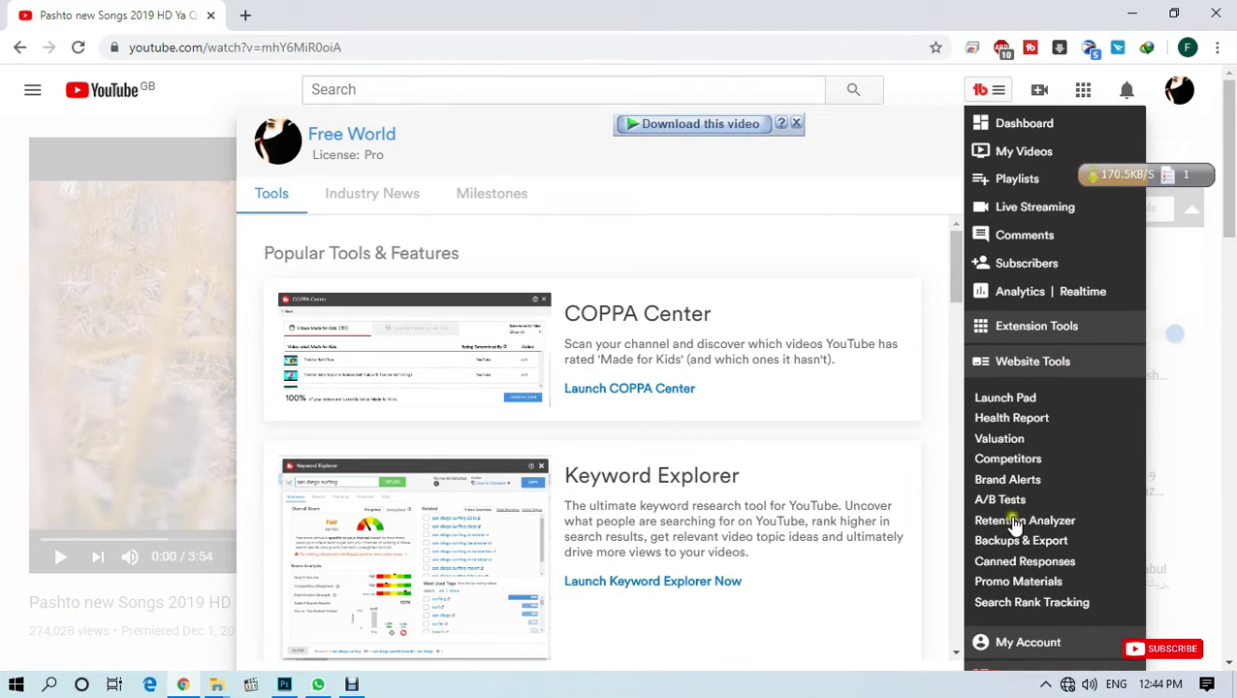
click(988, 89)
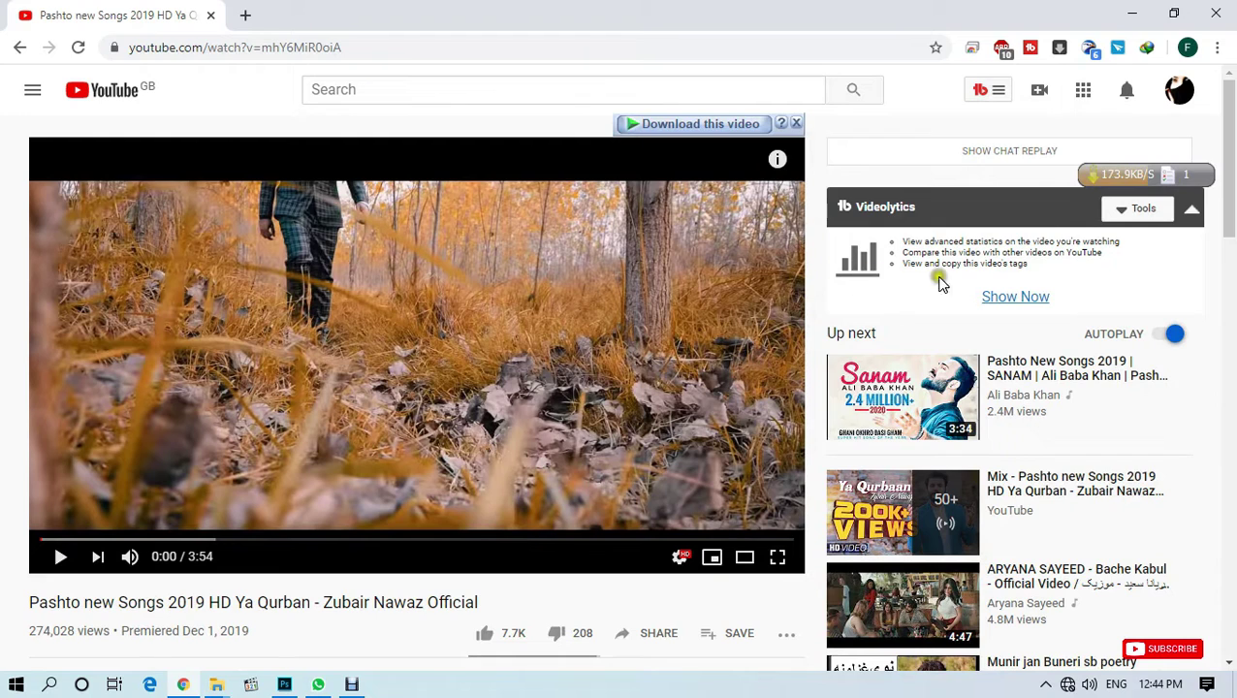
- Look over the Videolytics tools and expand Videolytics to load the current video's statistics
click(1157, 209)
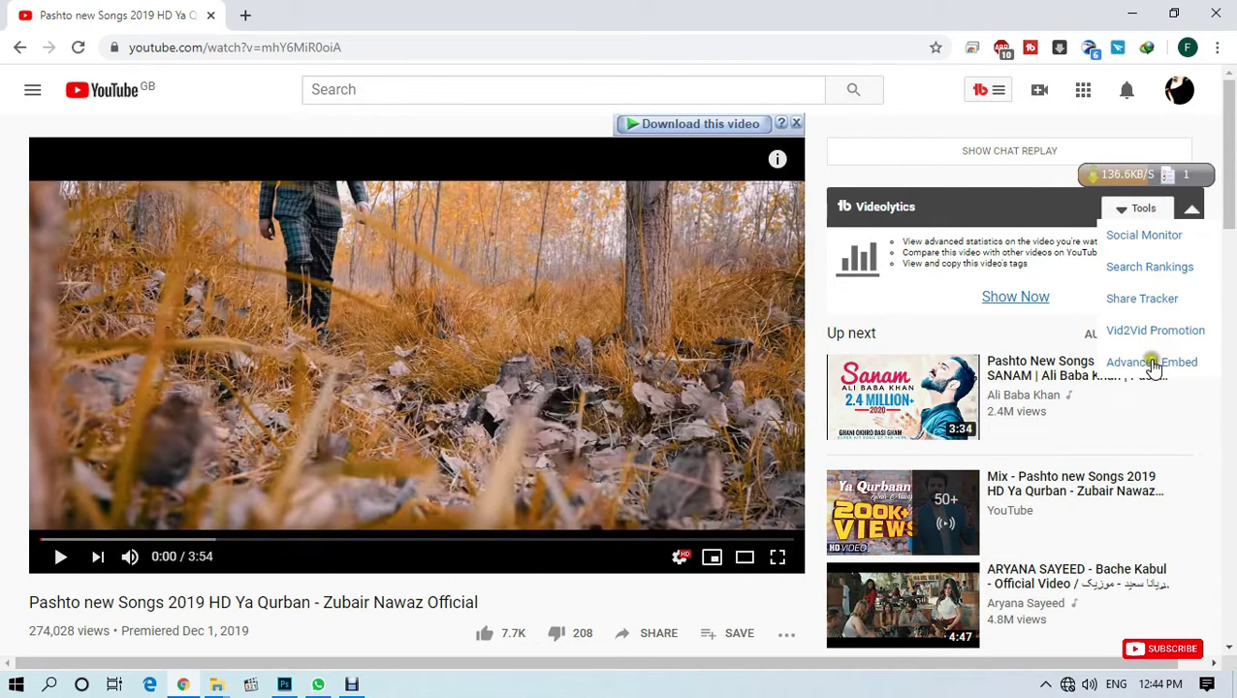
click(1191, 216)
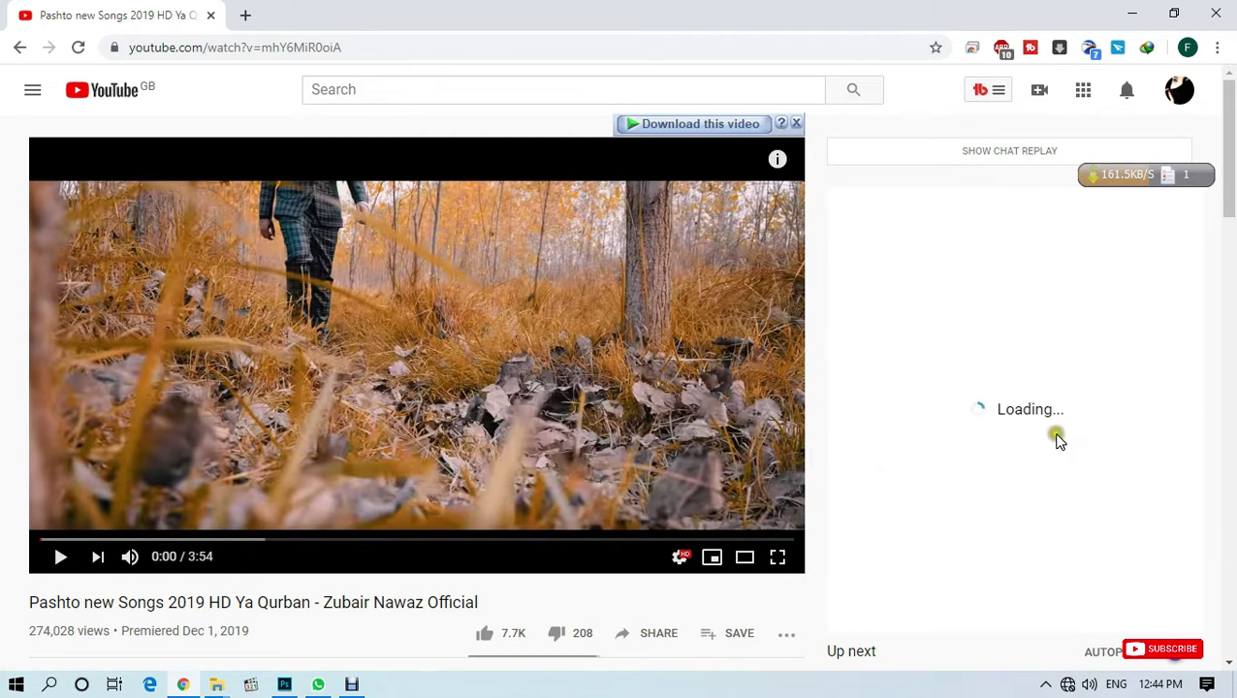
scroll(1057, 441, down, 2)
scroll(1052, 427, up, 2)
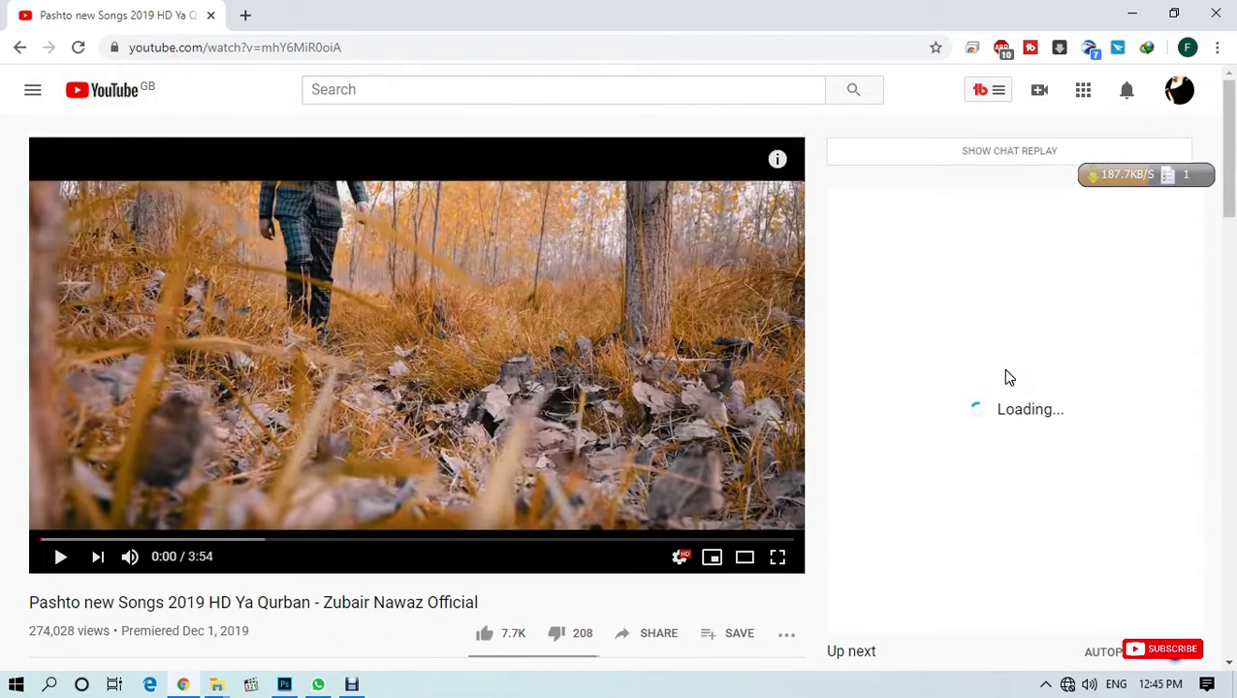
scroll(1008, 378, down, 3)
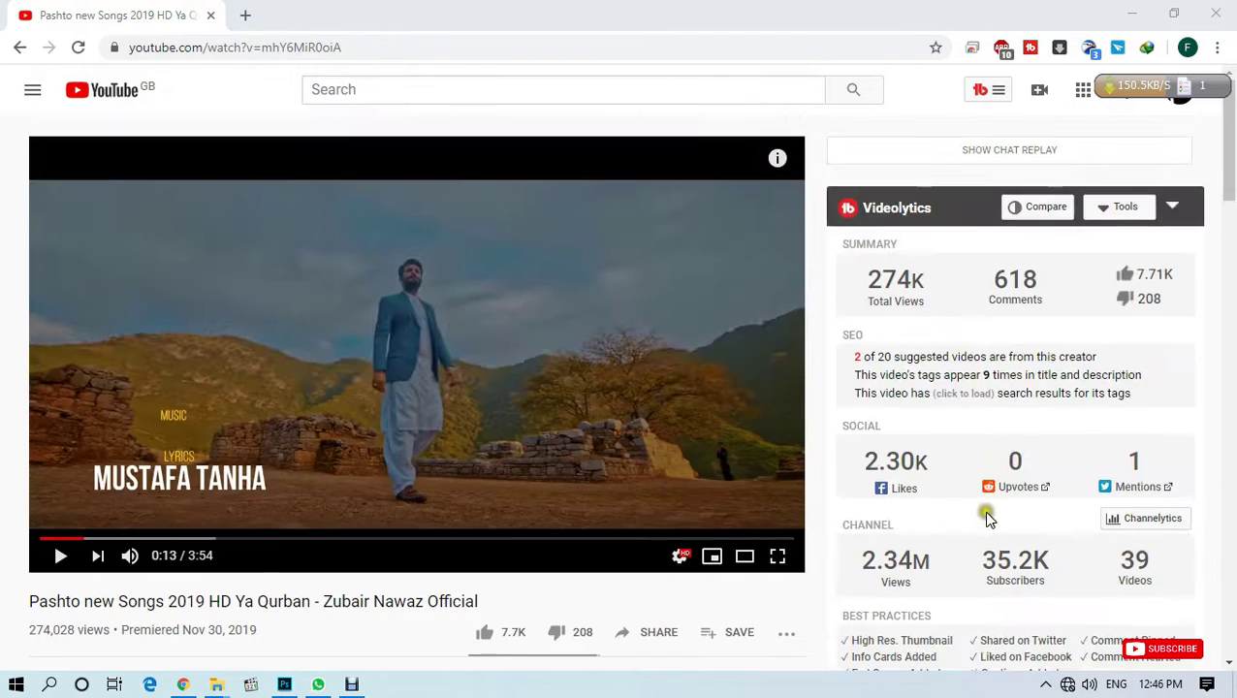
- Examine the video's Videolytics statistics, from the summary through best practices to the video tags
scroll(987, 519, down, 8)
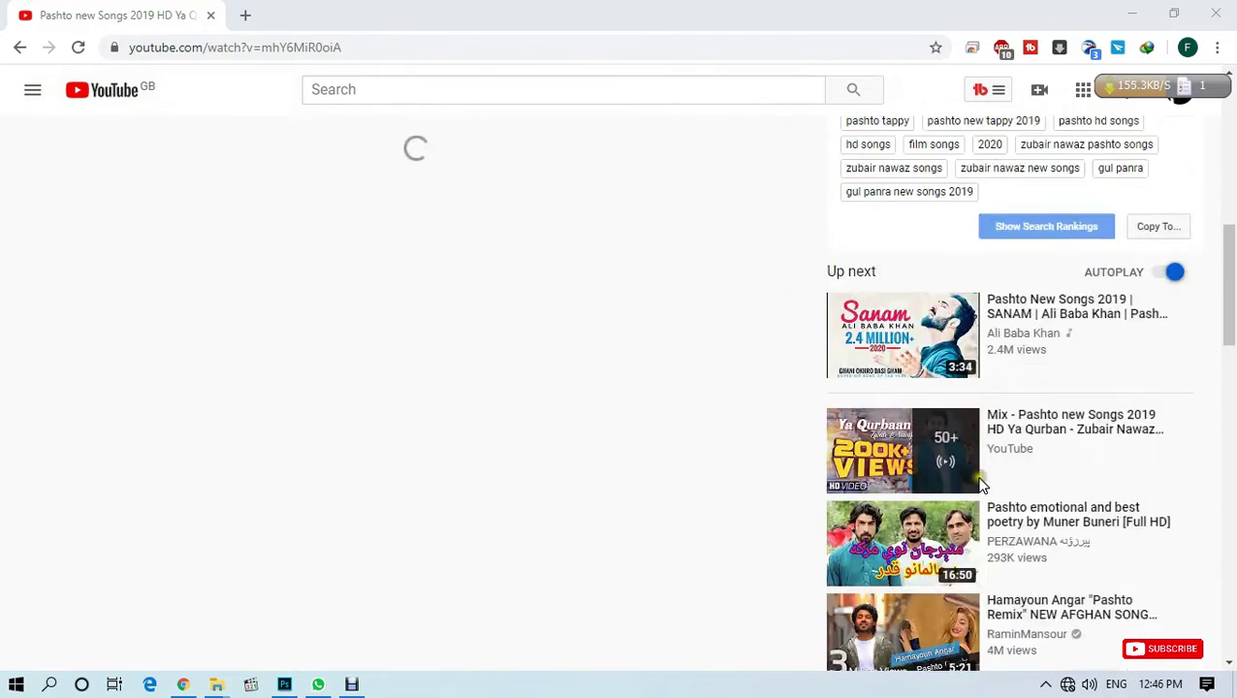
scroll(980, 448, up, 4)
drag(853, 279, 1113, 247)
scroll(1112, 246, up, 4)
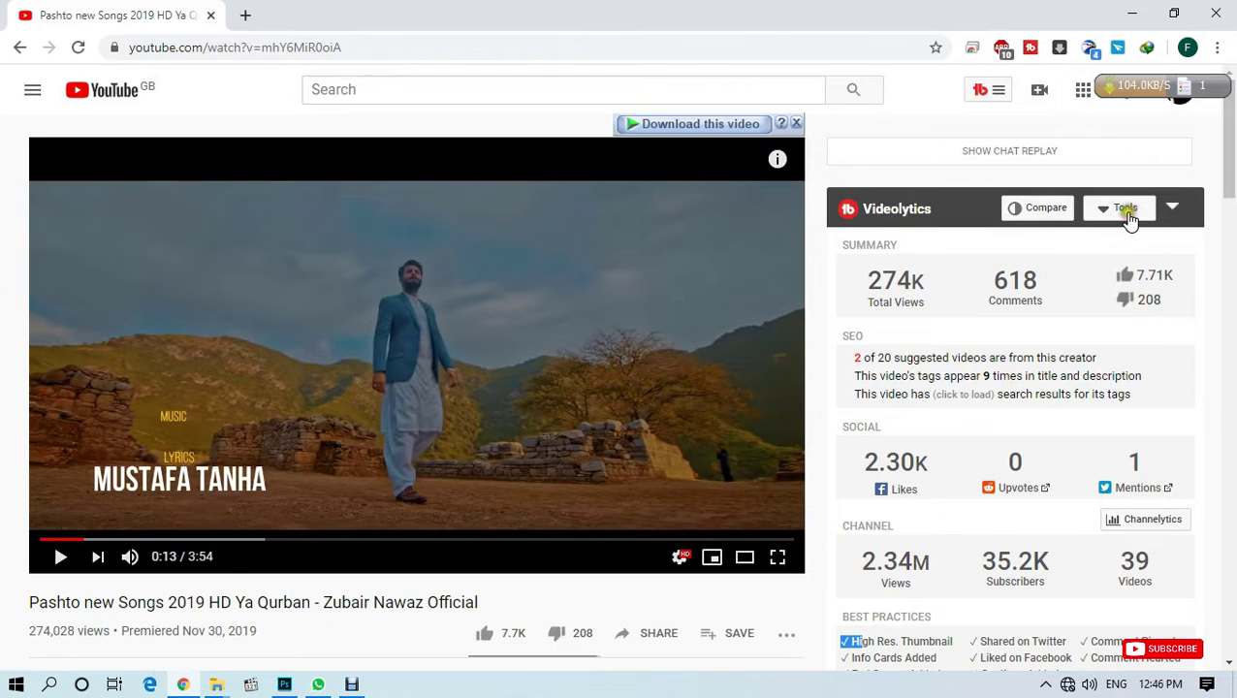
- Open the Search Rankings tool for the current video from Videolytics
click(1127, 215)
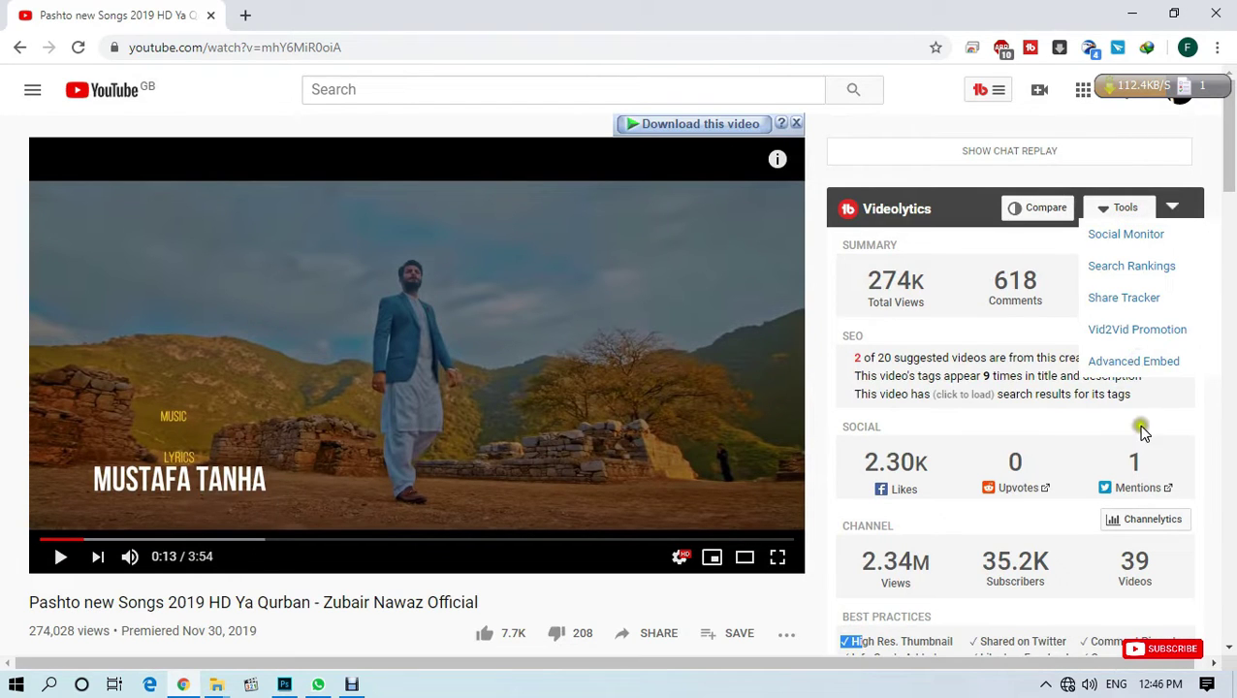
click(1132, 266)
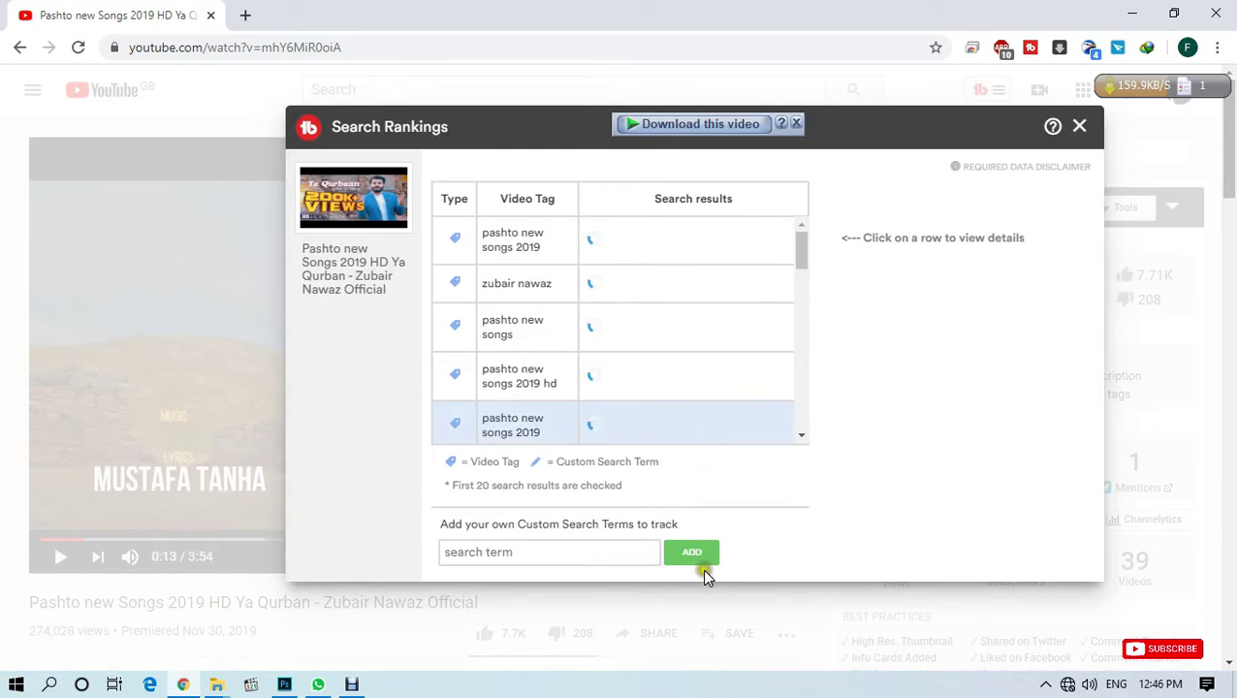
- Look through the video tags in Search Rankings, close the tool, and review the video's tags and summary in Videolytics
scroll(621, 407, down, 5)
scroll(631, 392, down, 3)
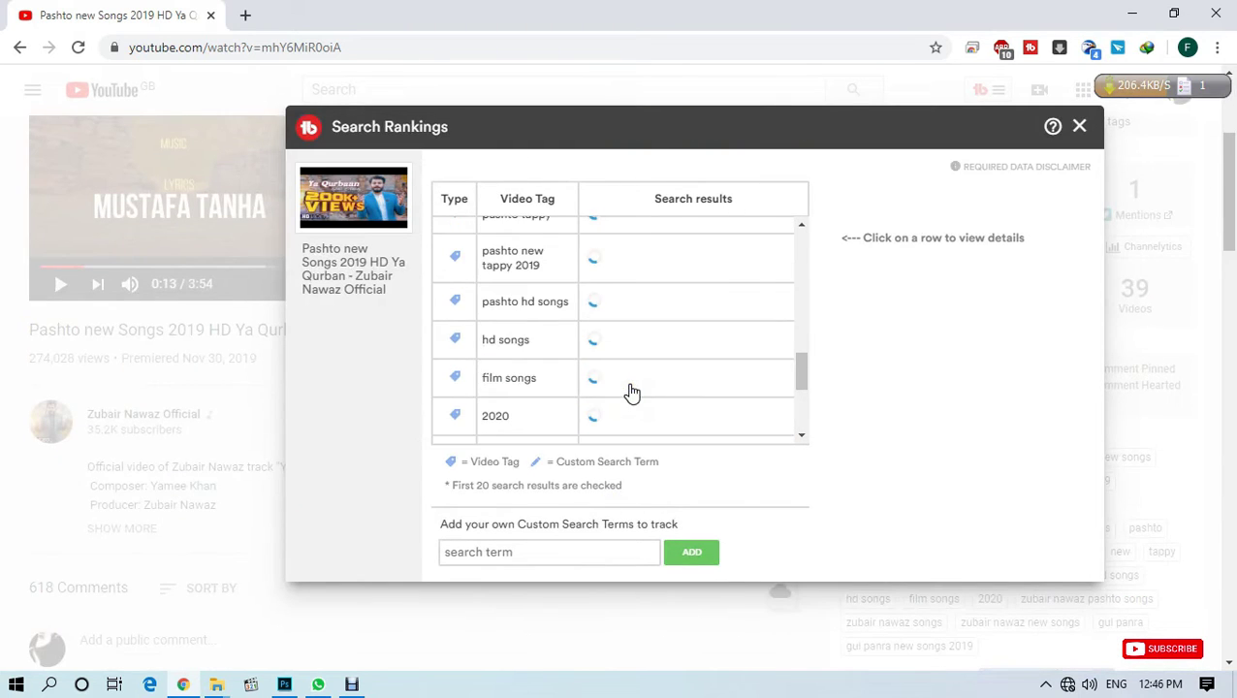
click(1080, 127)
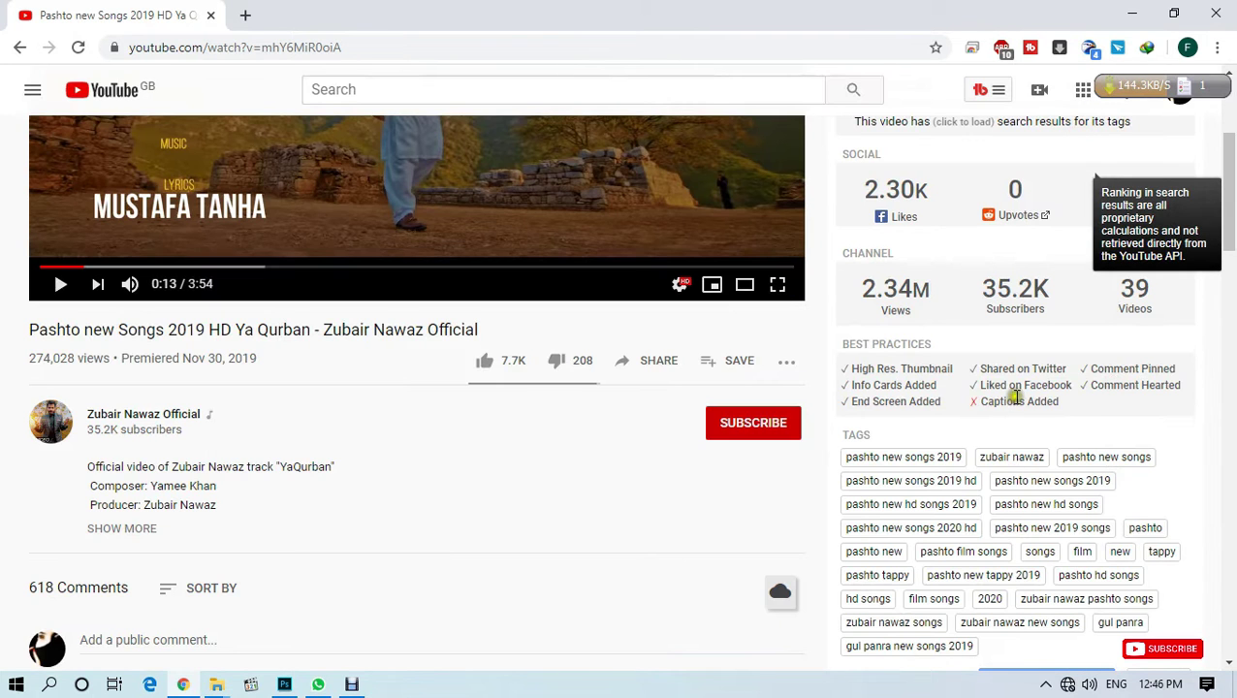
scroll(1002, 614, down, 2)
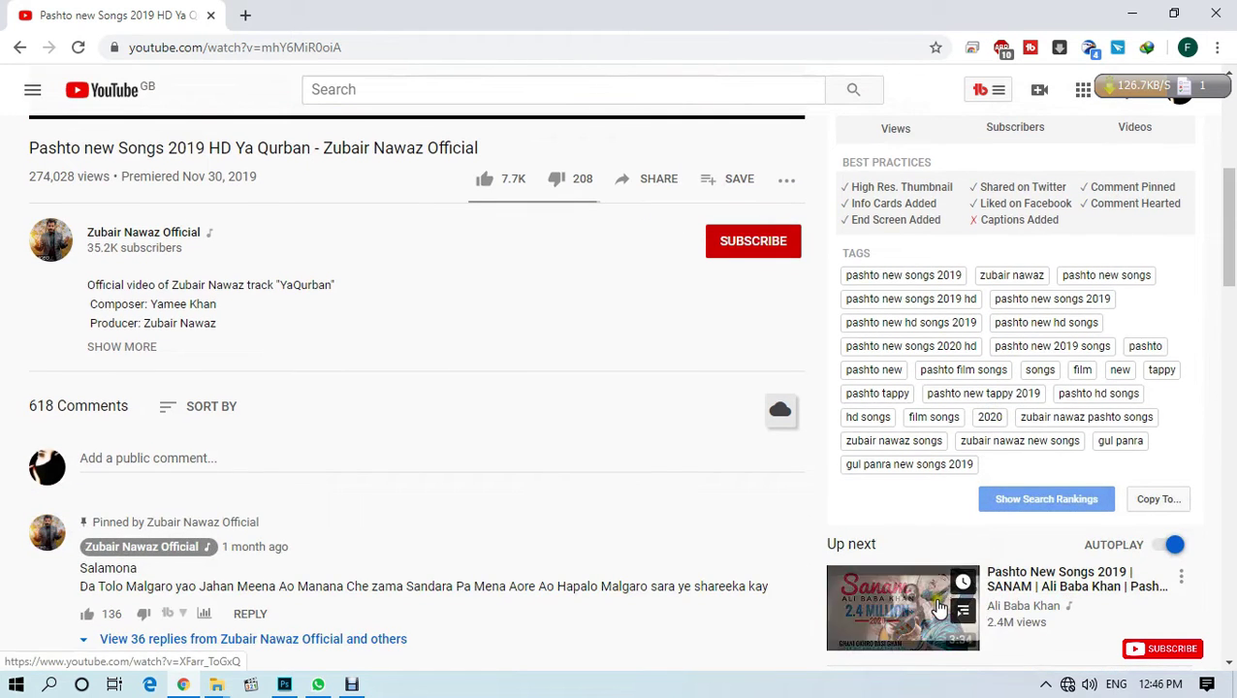
scroll(1111, 489, up, 5)
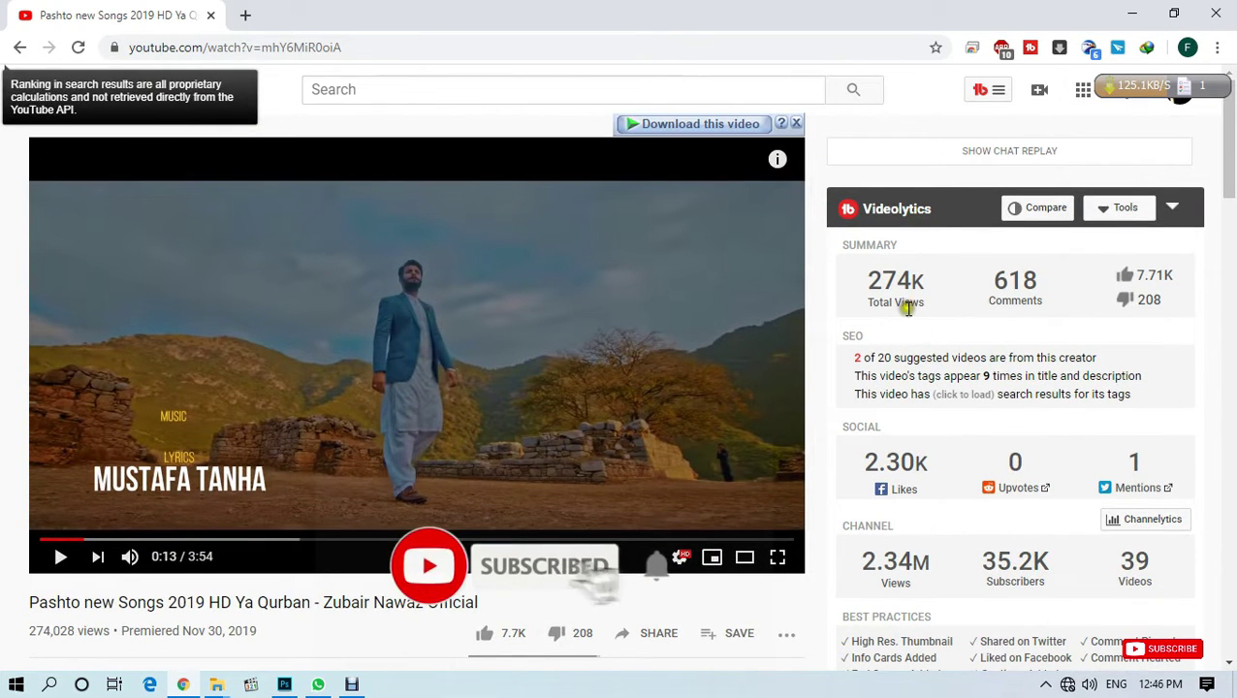
- Check the channel's license level in the TubeBuddy menu and look over its industry news and milestones
click(987, 95)
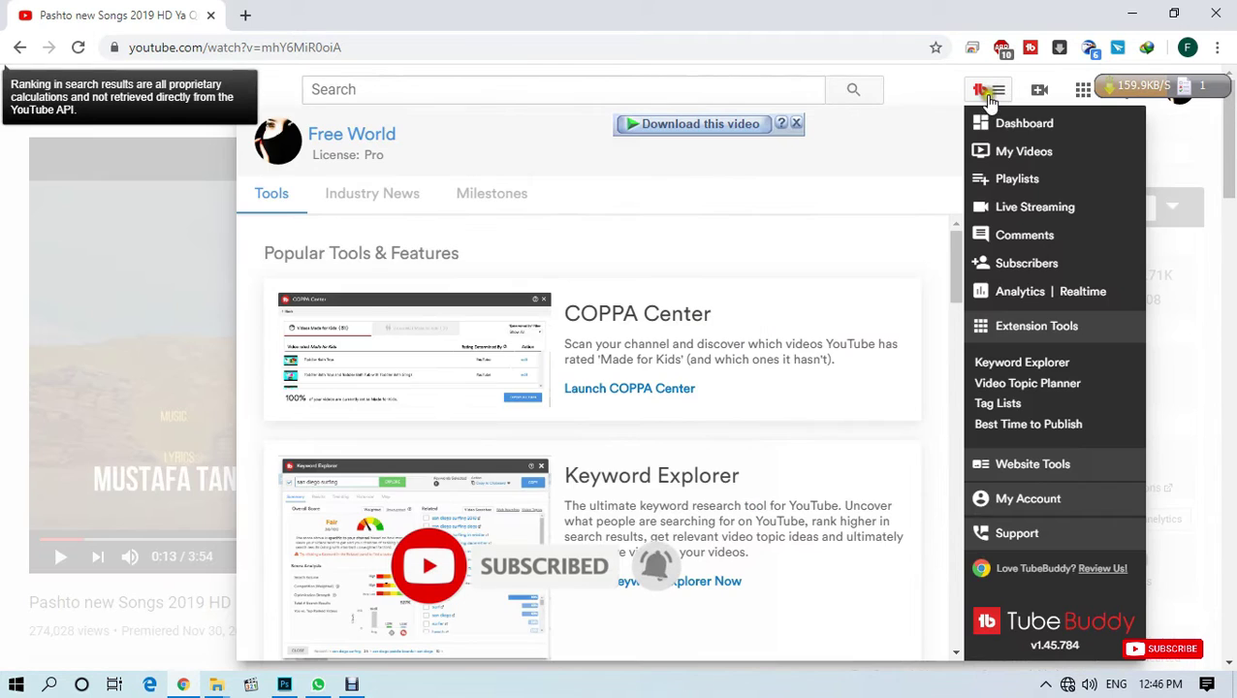
drag(413, 157, 312, 150)
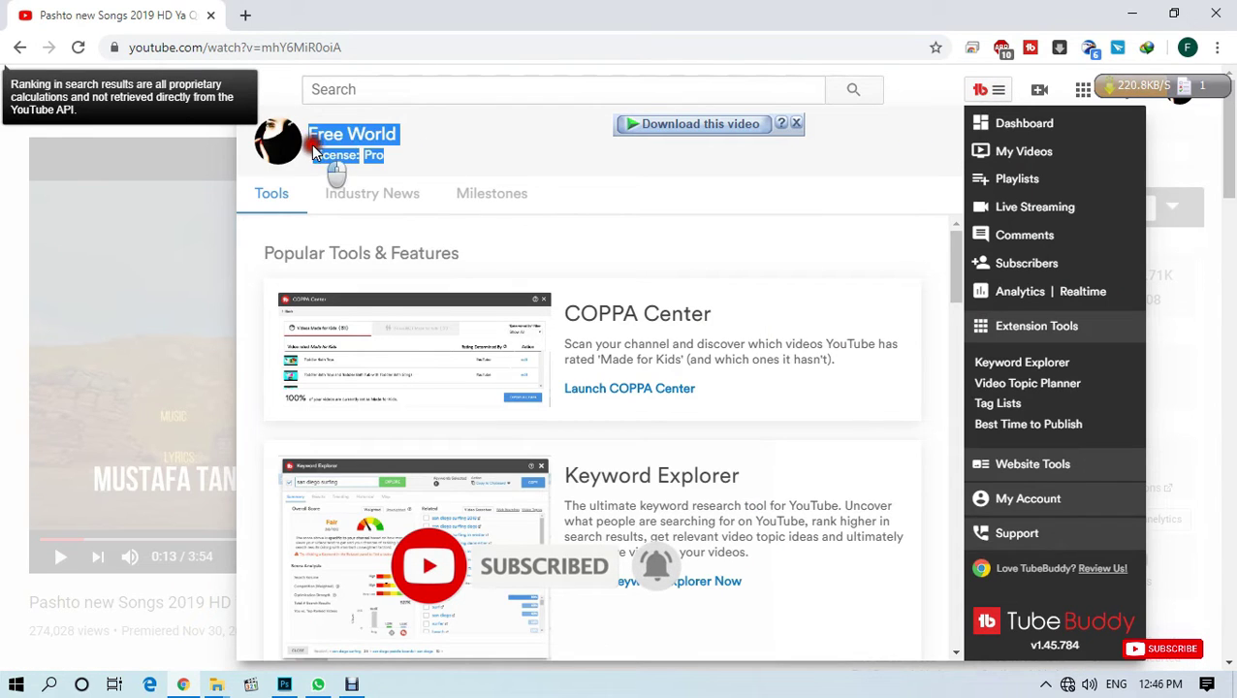
click(406, 196)
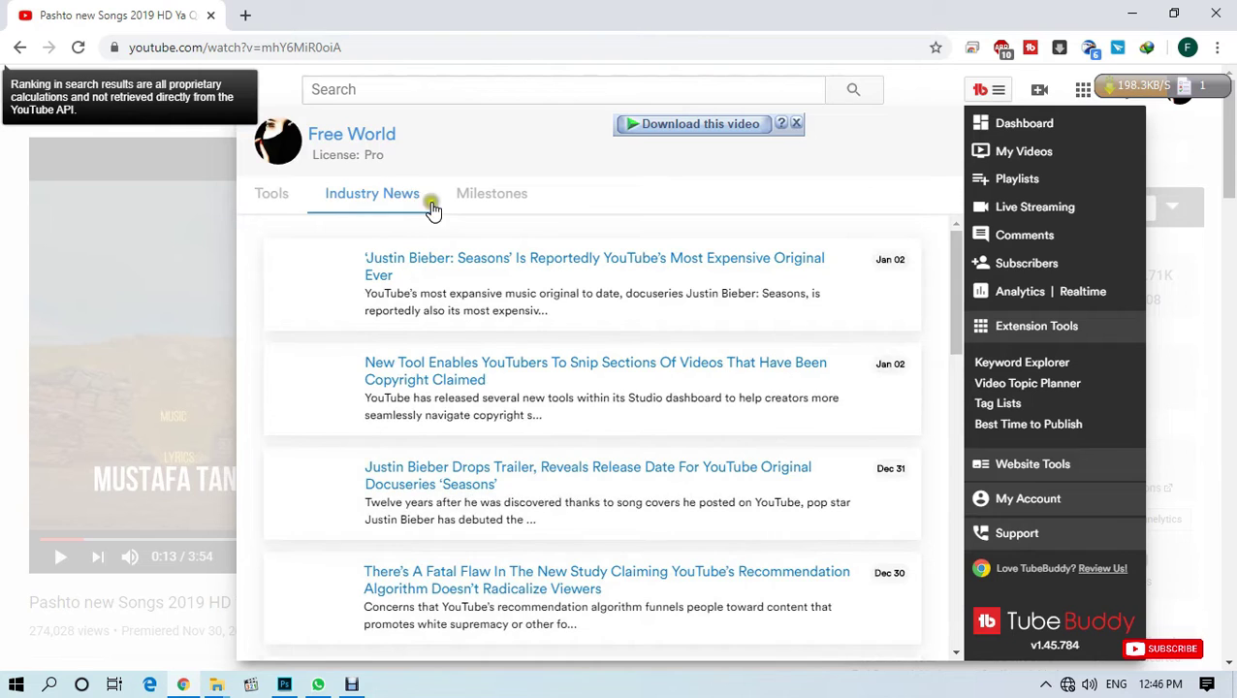
scroll(614, 453, down, 2)
click(495, 193)
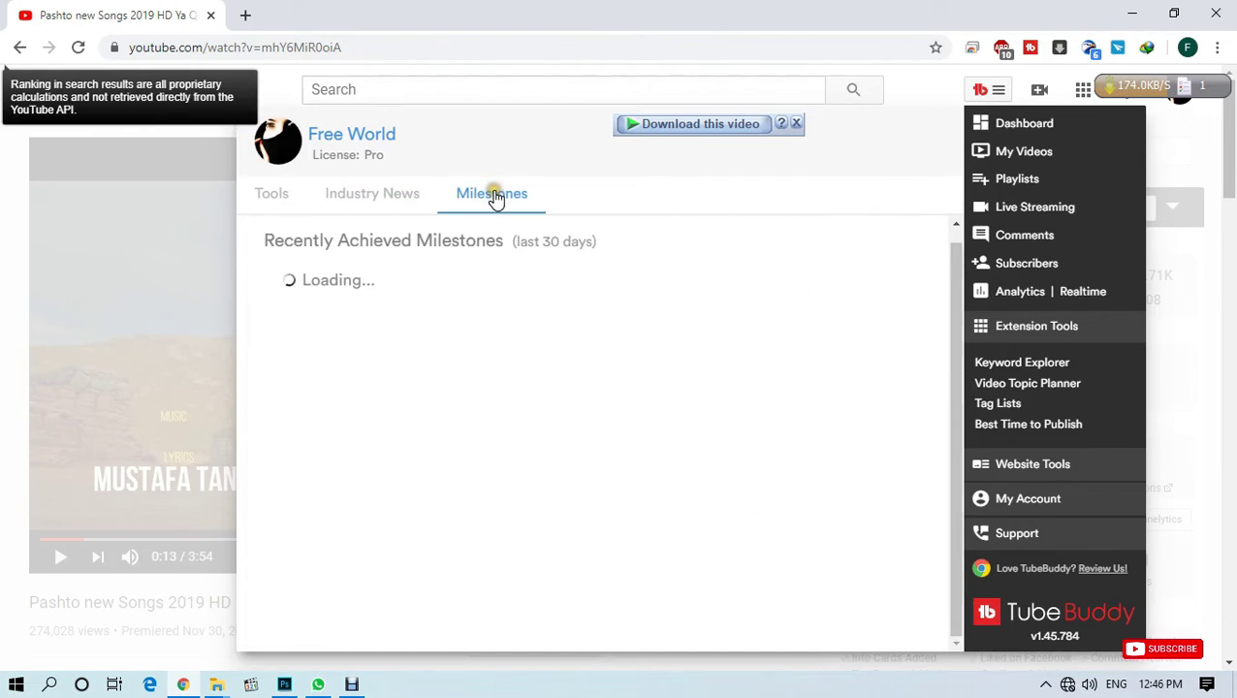
scroll(504, 399, down, 6)
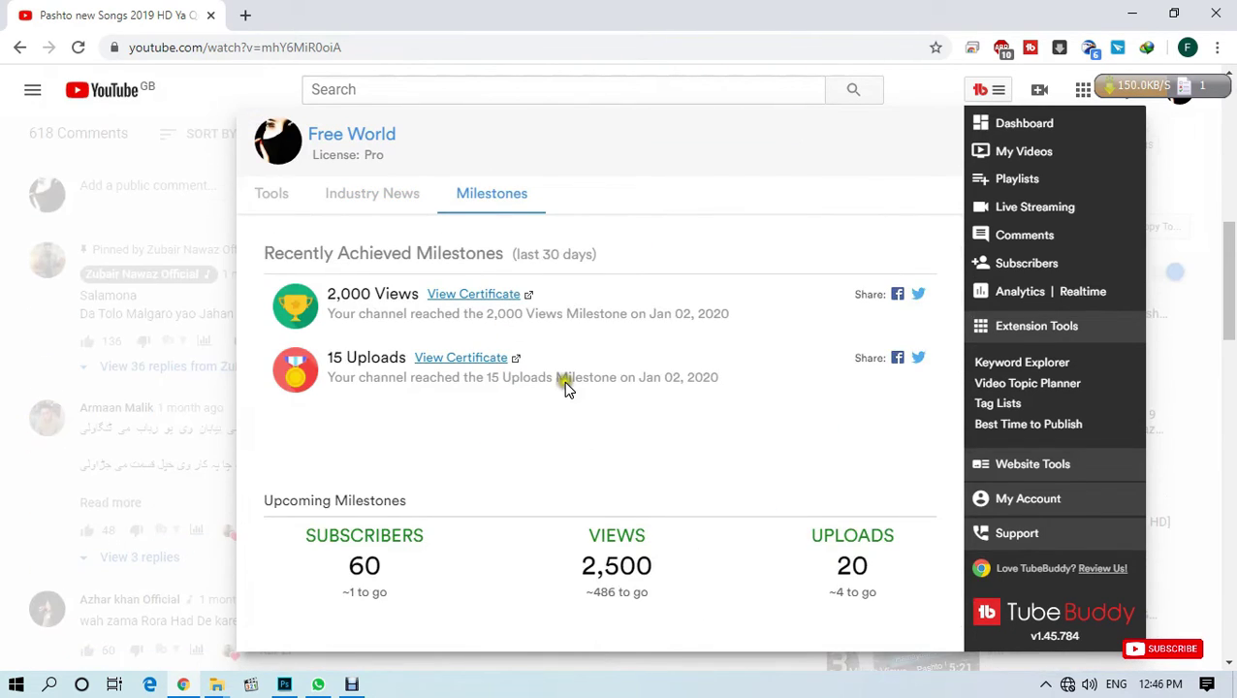
- Browse TubeBuddy's popular tools and features, from Health Report and Video A/B Testing to Videolytics
click(267, 189)
scroll(574, 458, down, 12)
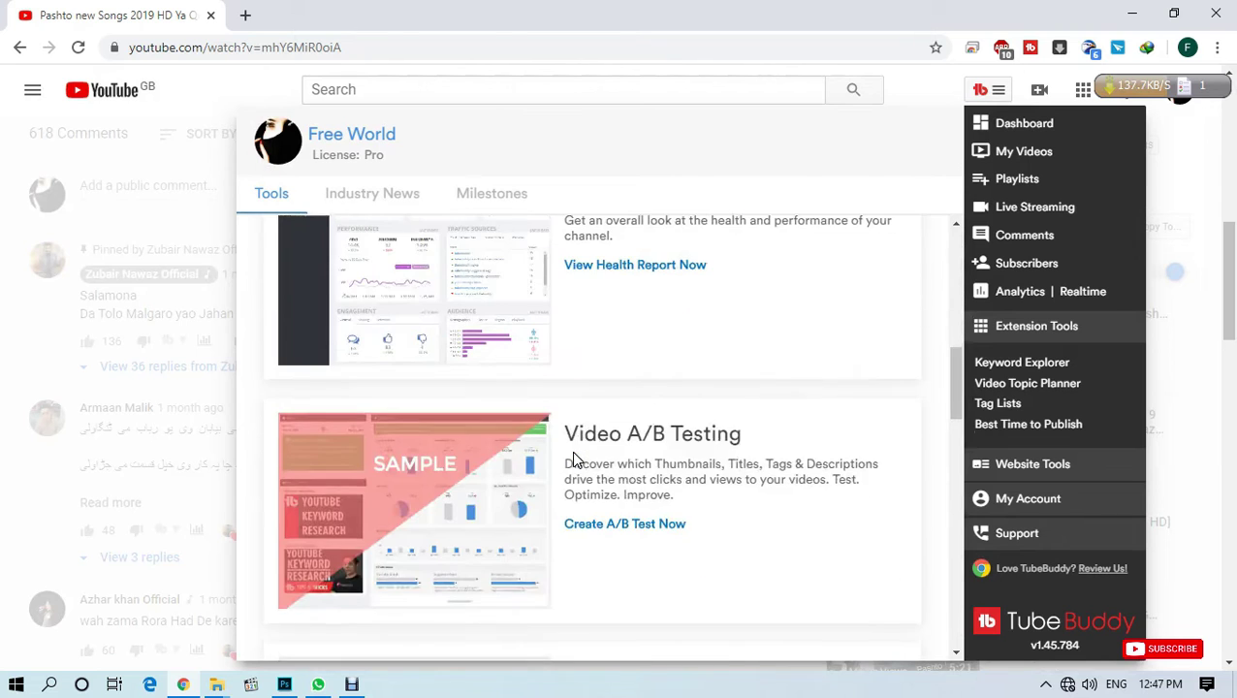
scroll(574, 459, down, 10)
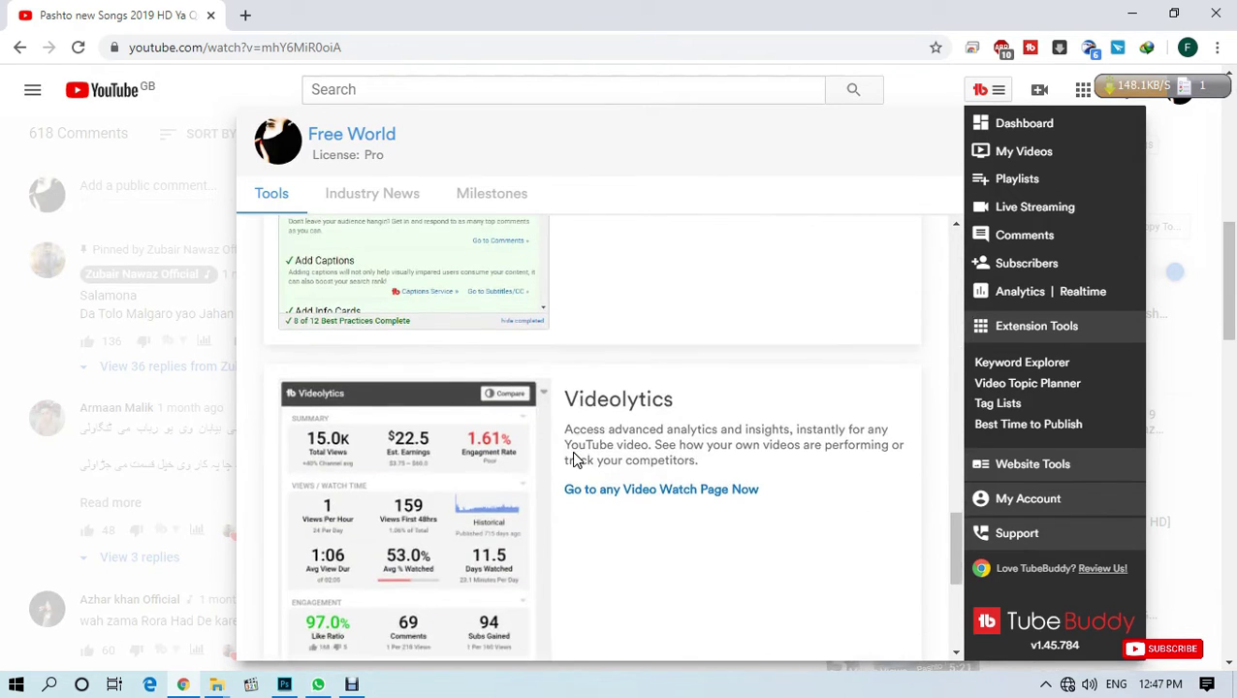
scroll(574, 460, up, 10)
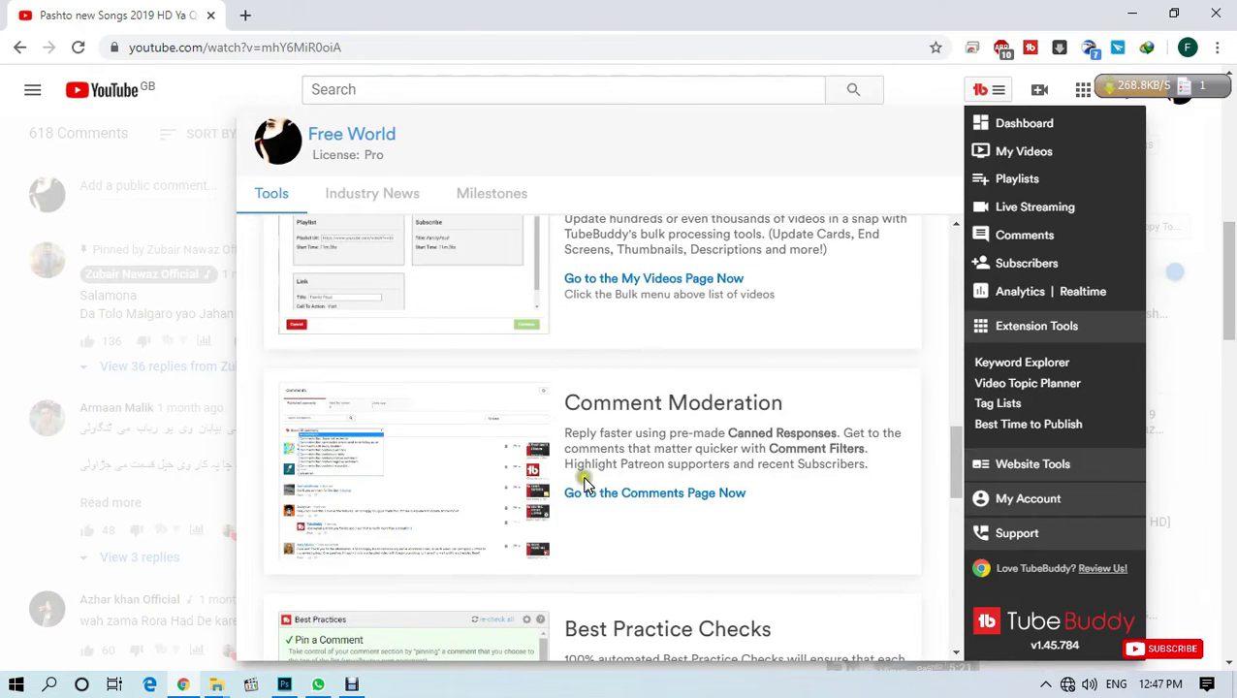
scroll(585, 482, up, 3)
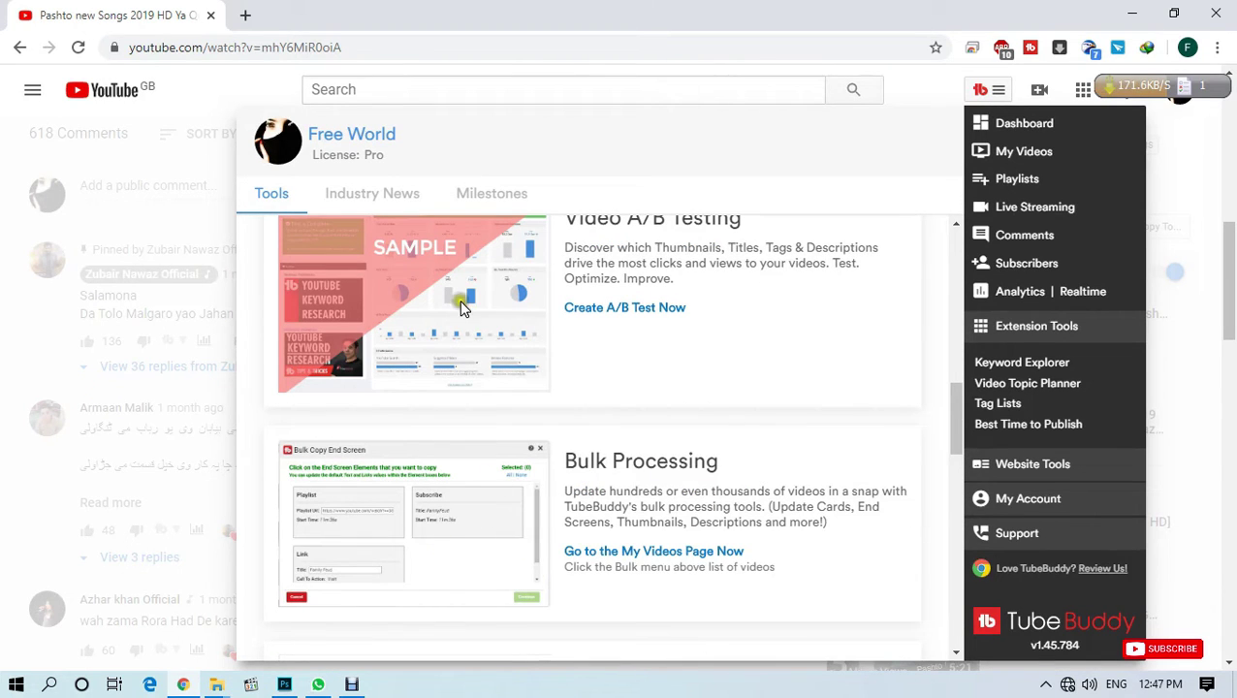
scroll(463, 307, up, 5)
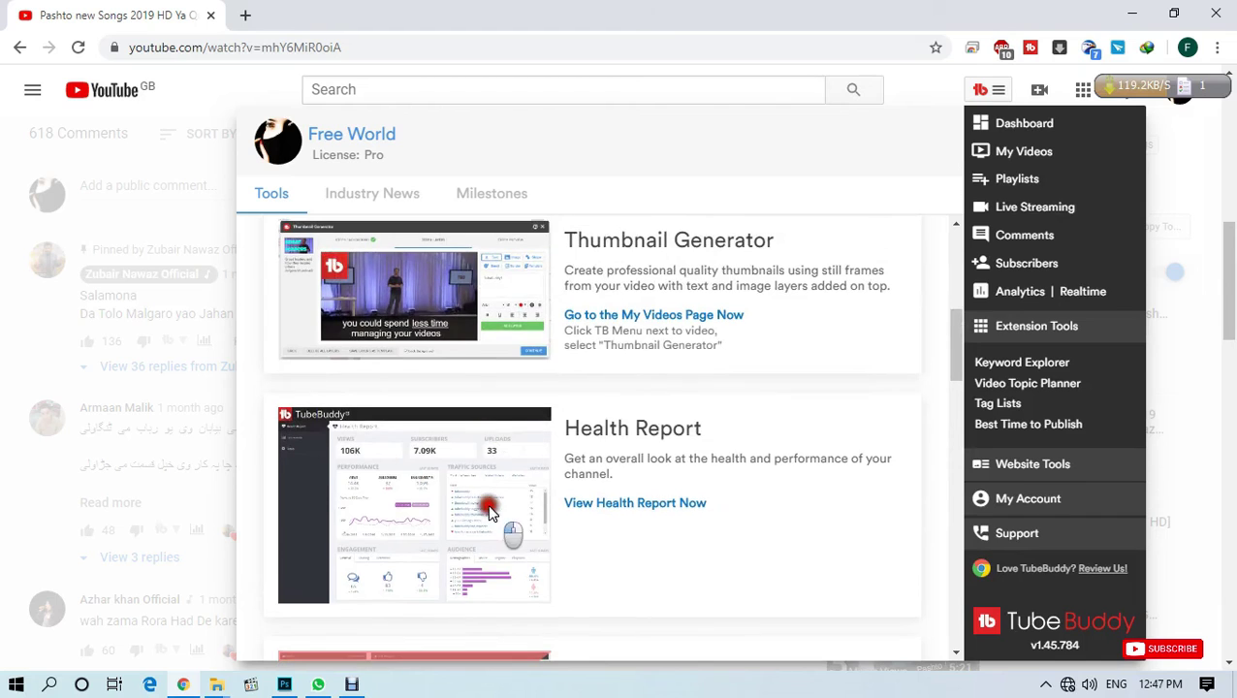
- View the channel's Health Report and look over its performance, traffic sources, engagement and audience sections
click(639, 506)
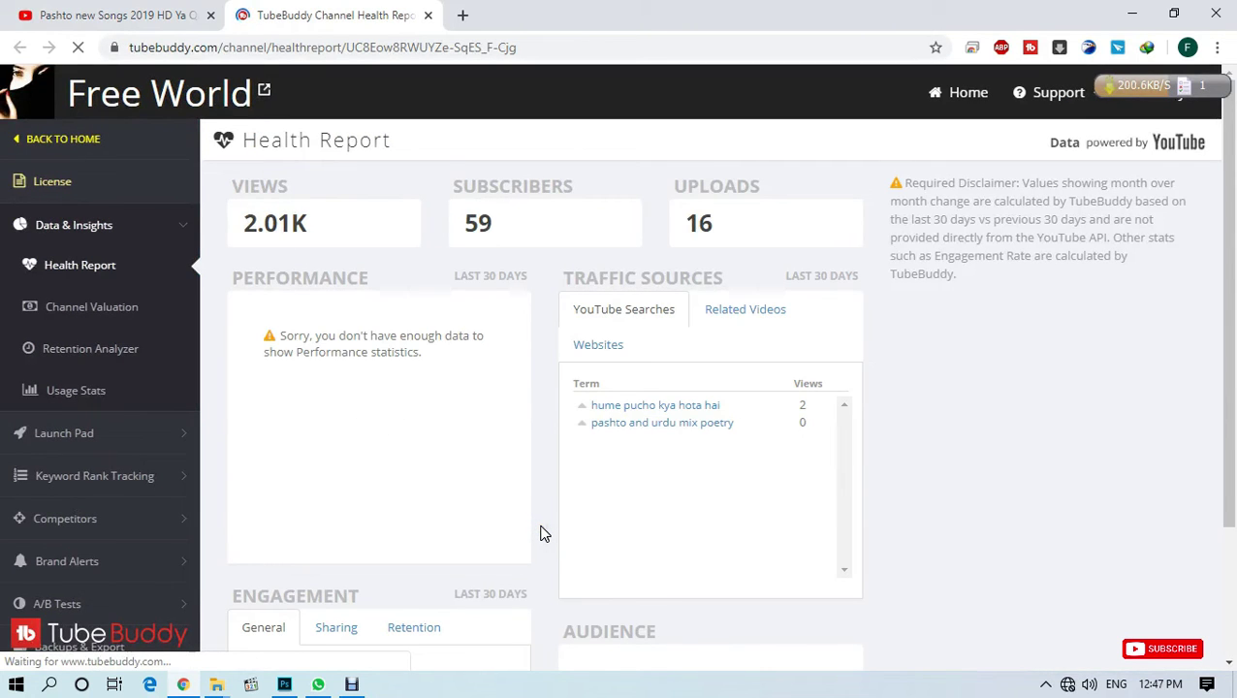
scroll(543, 533, down, 2)
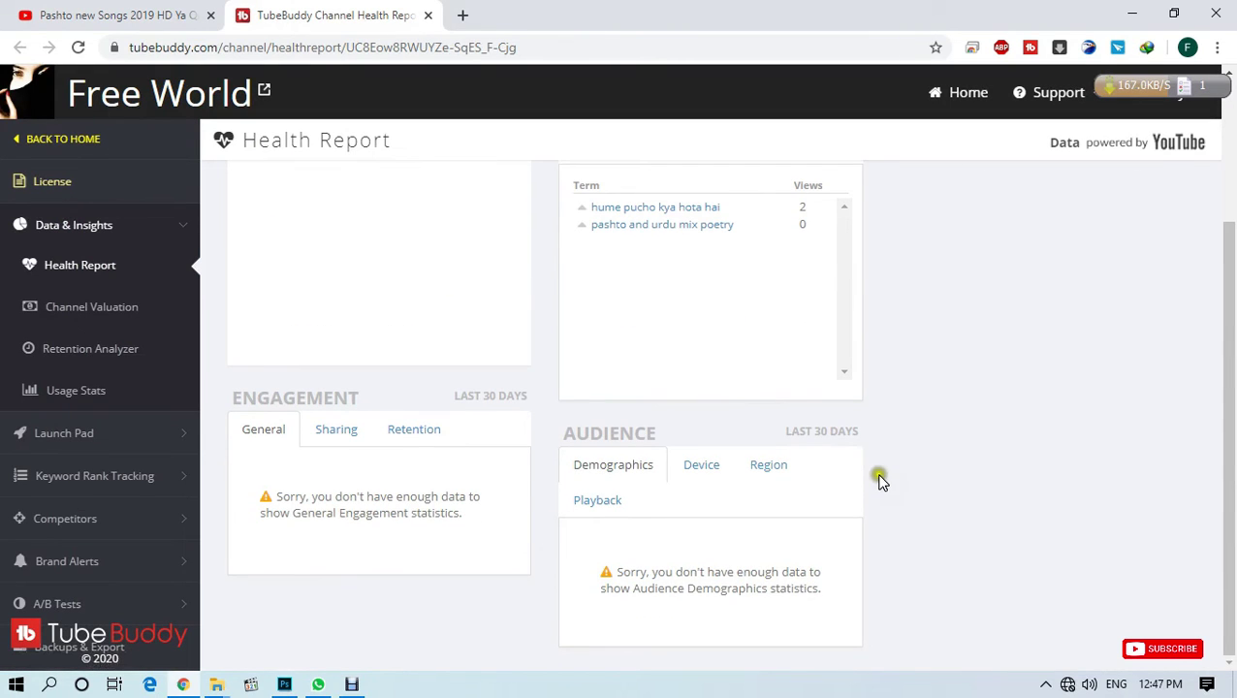
scroll(880, 481, up, 2)
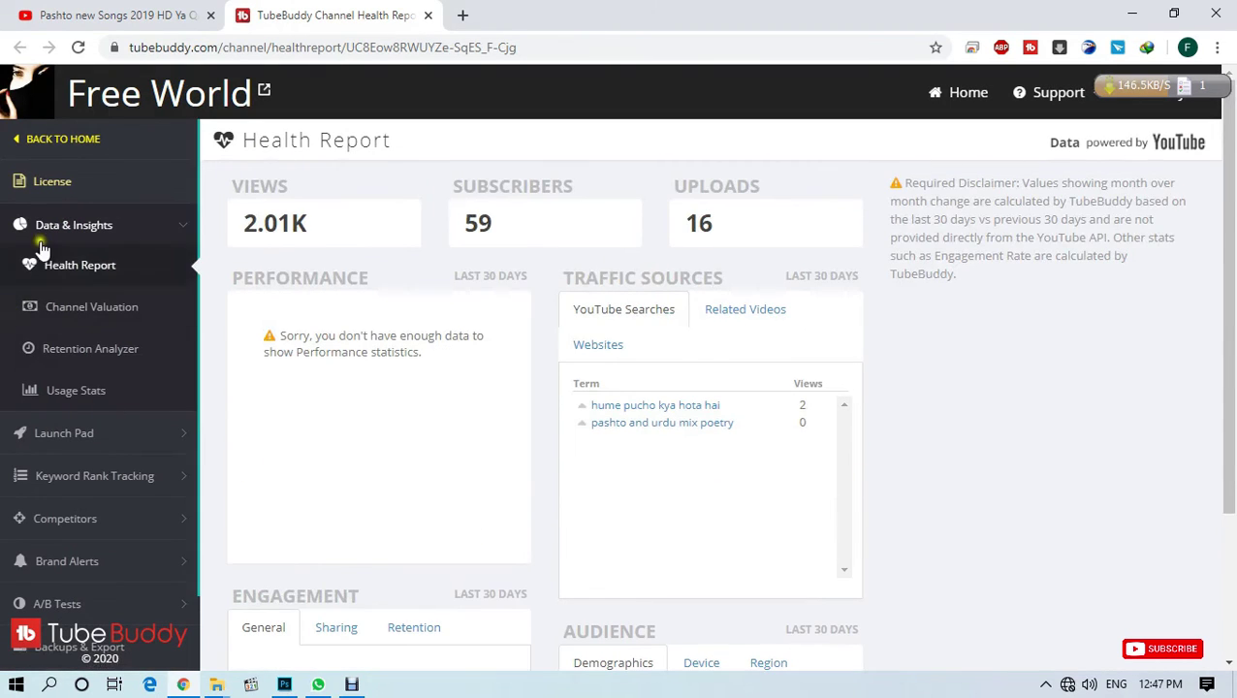
- Open the channel's License page and check the license name, status, description and free trial end date
click(86, 193)
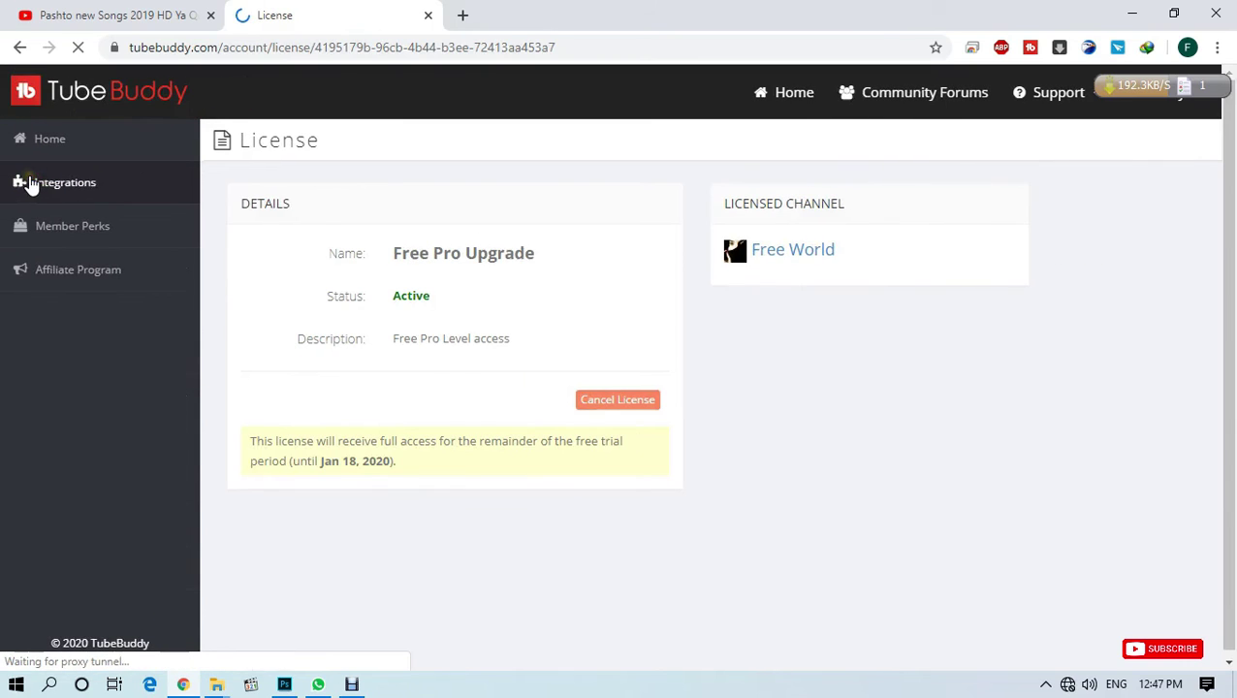
click(323, 275)
drag(323, 275, 474, 371)
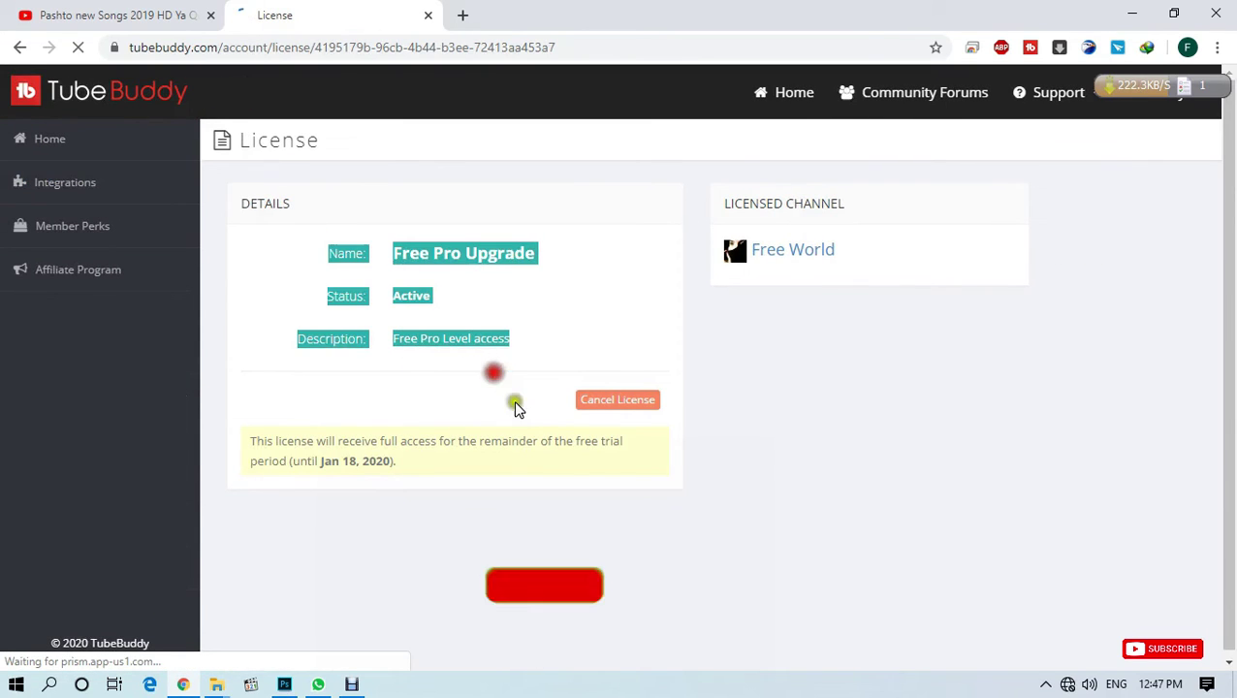
click(744, 511)
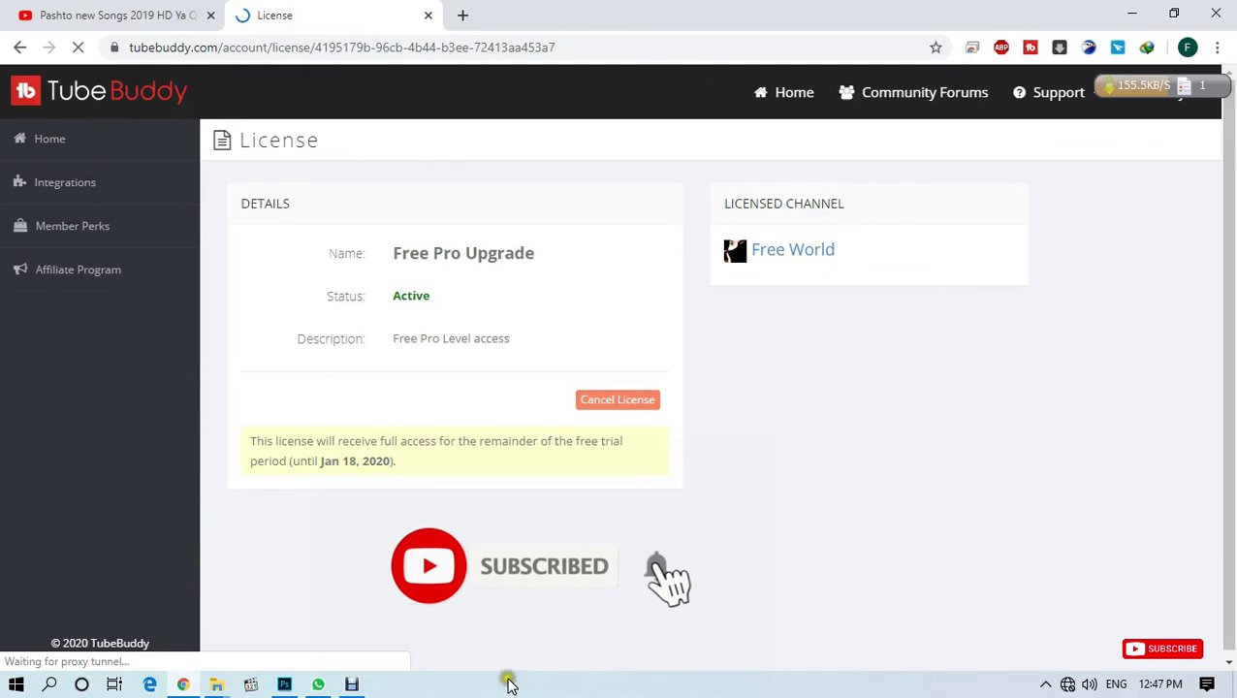
drag(244, 429, 255, 467)
drag(370, 462, 412, 463)
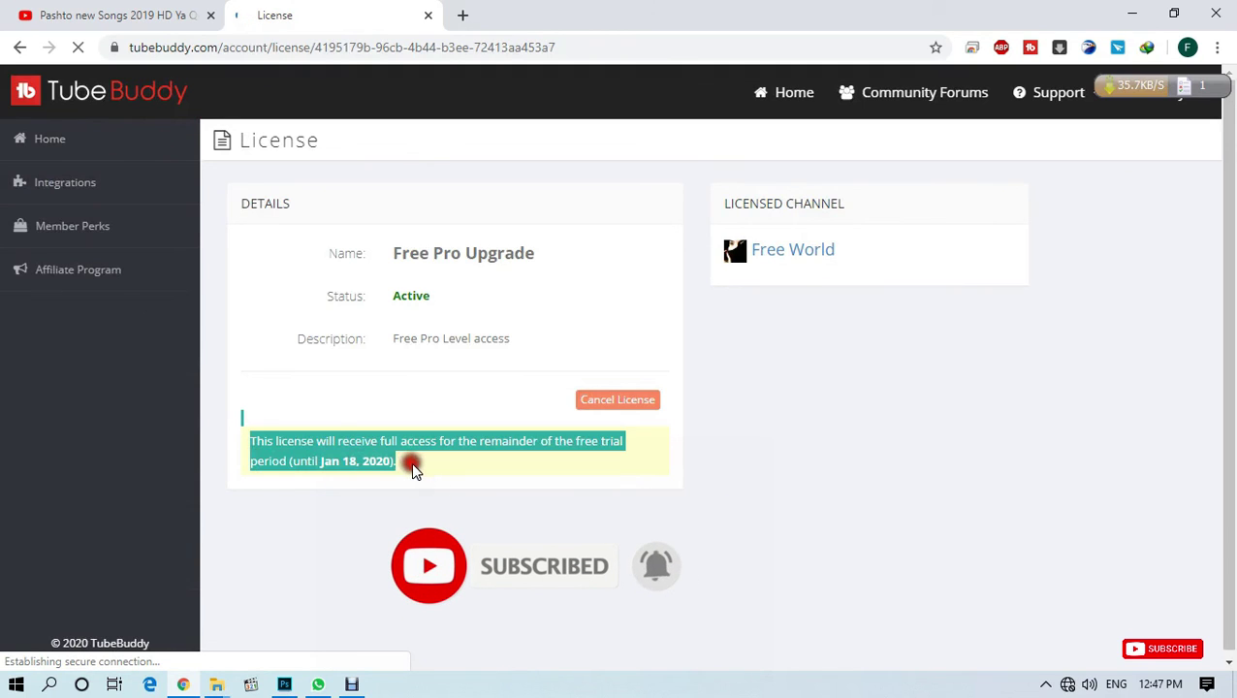
click(568, 529)
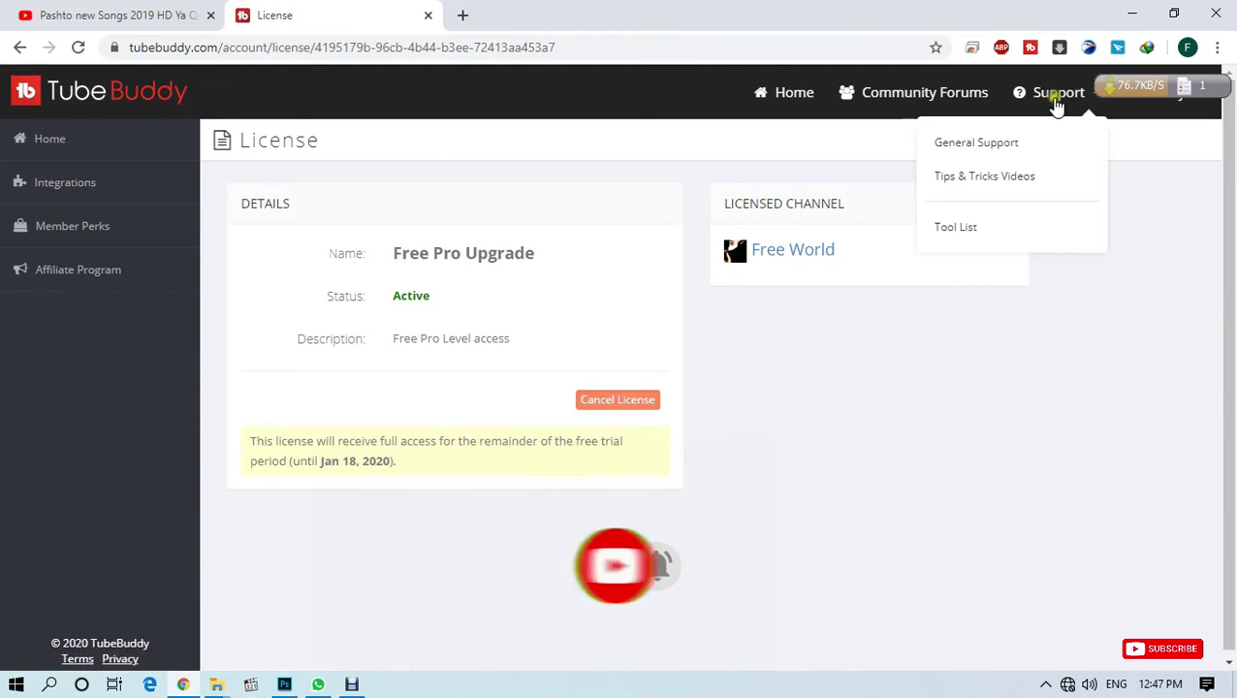
click(1046, 685)
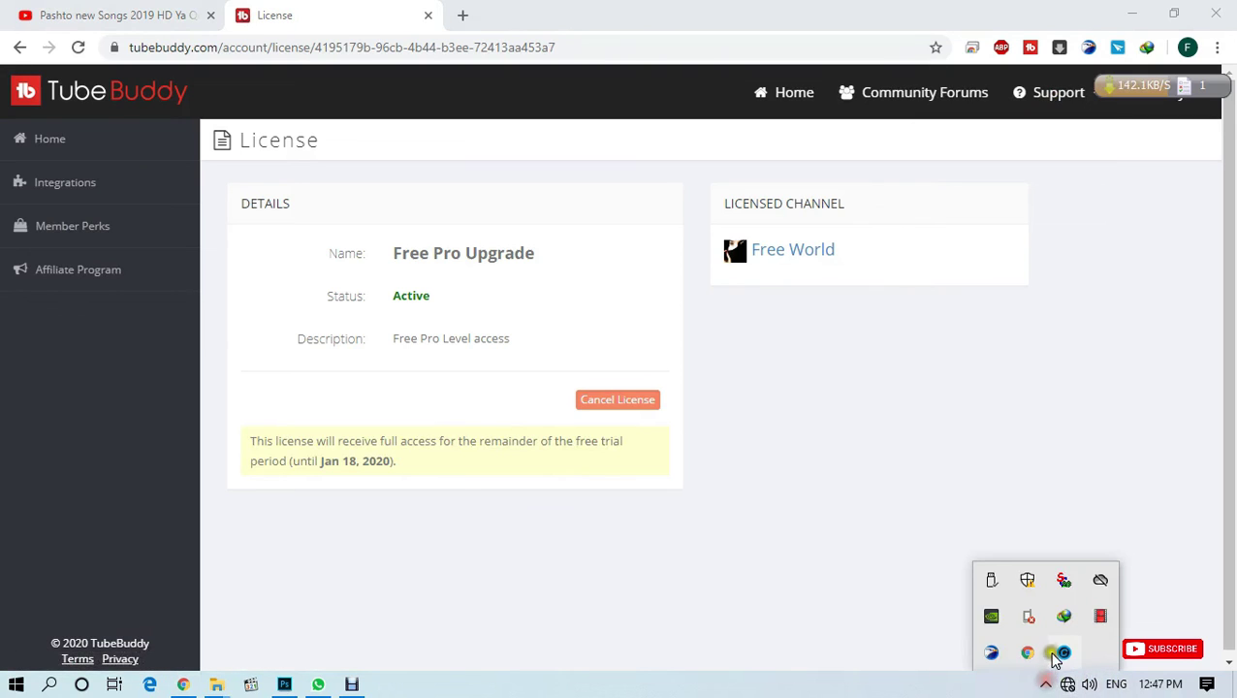